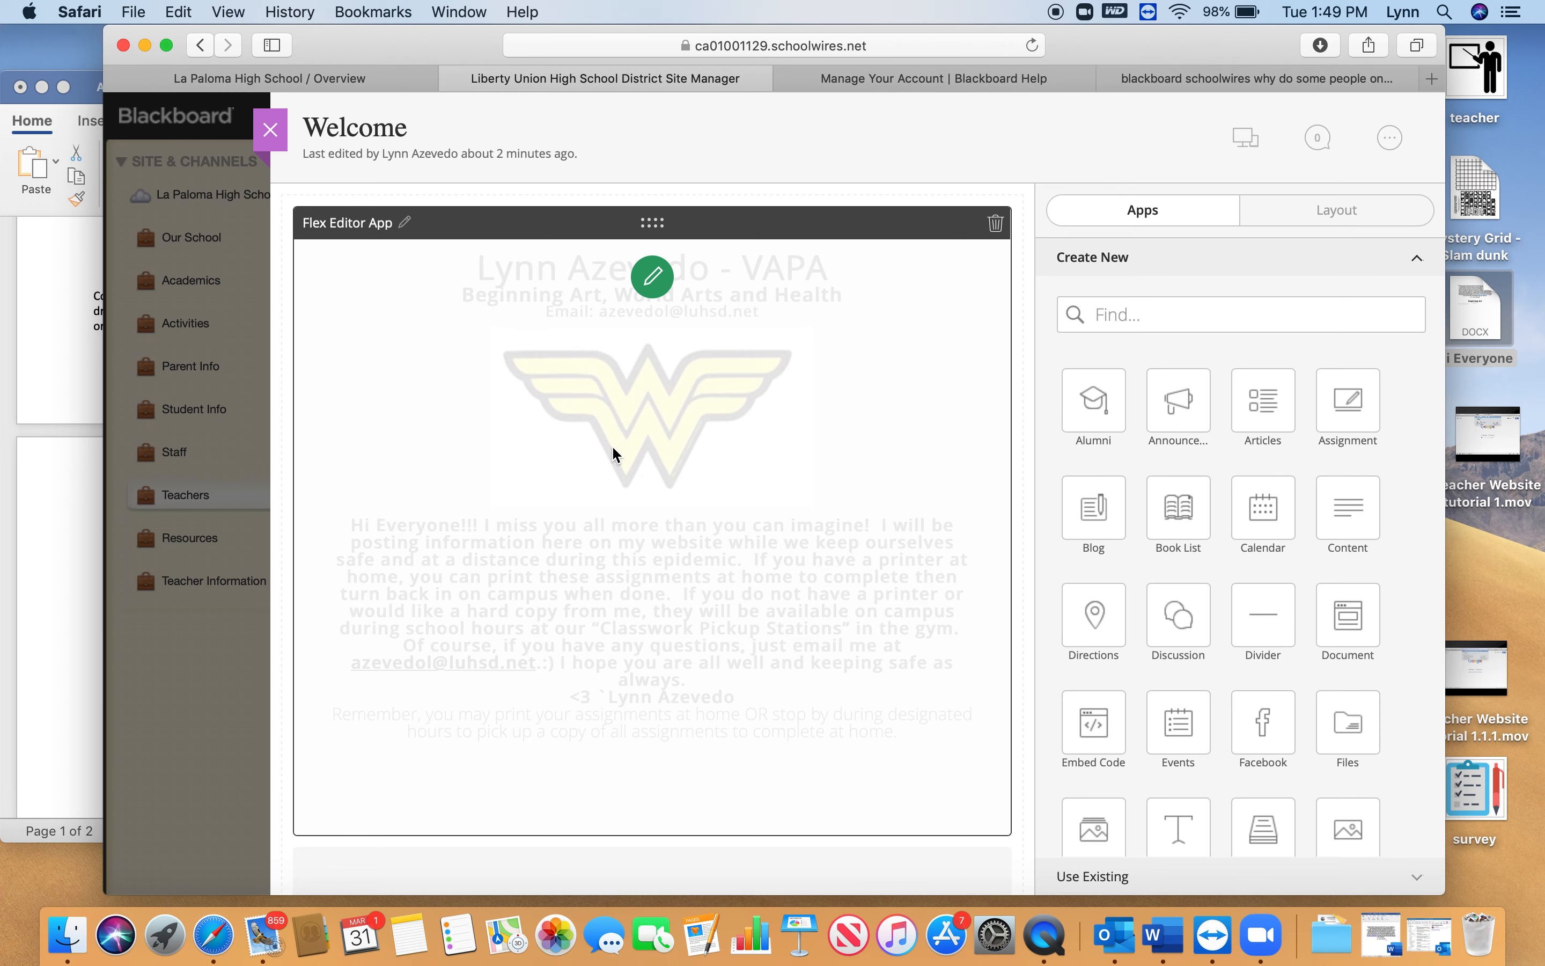
Add another Divider app to the Welcome page between the Flex Editor text and the Assignment app
scroll(612, 448, "down", 5)
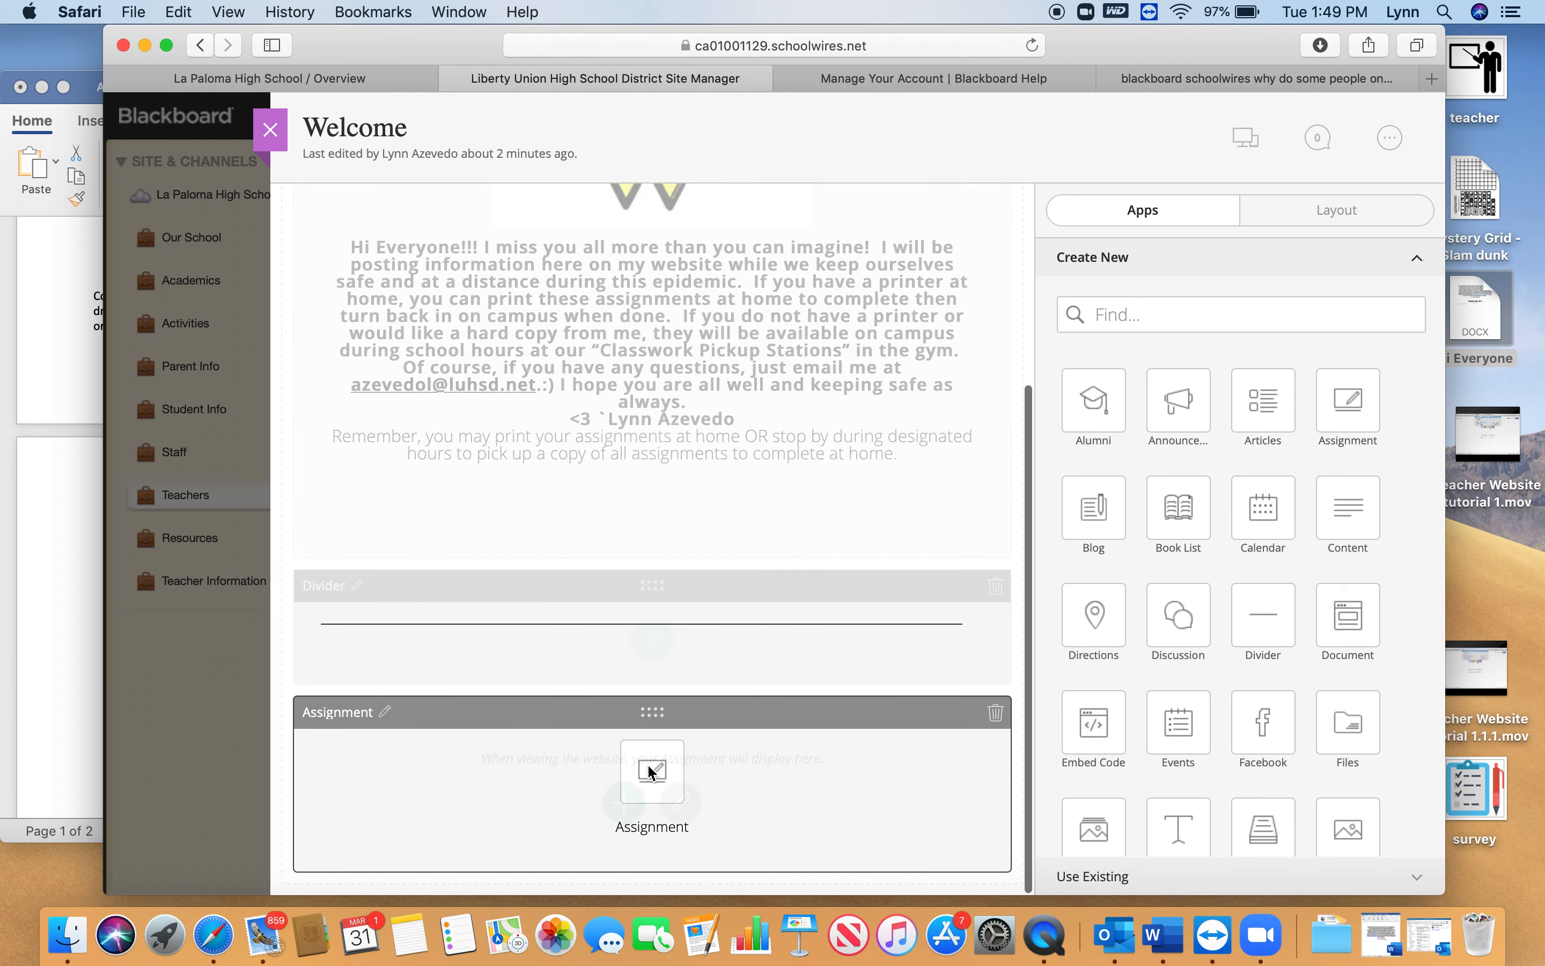
mouse_move(632, 770)
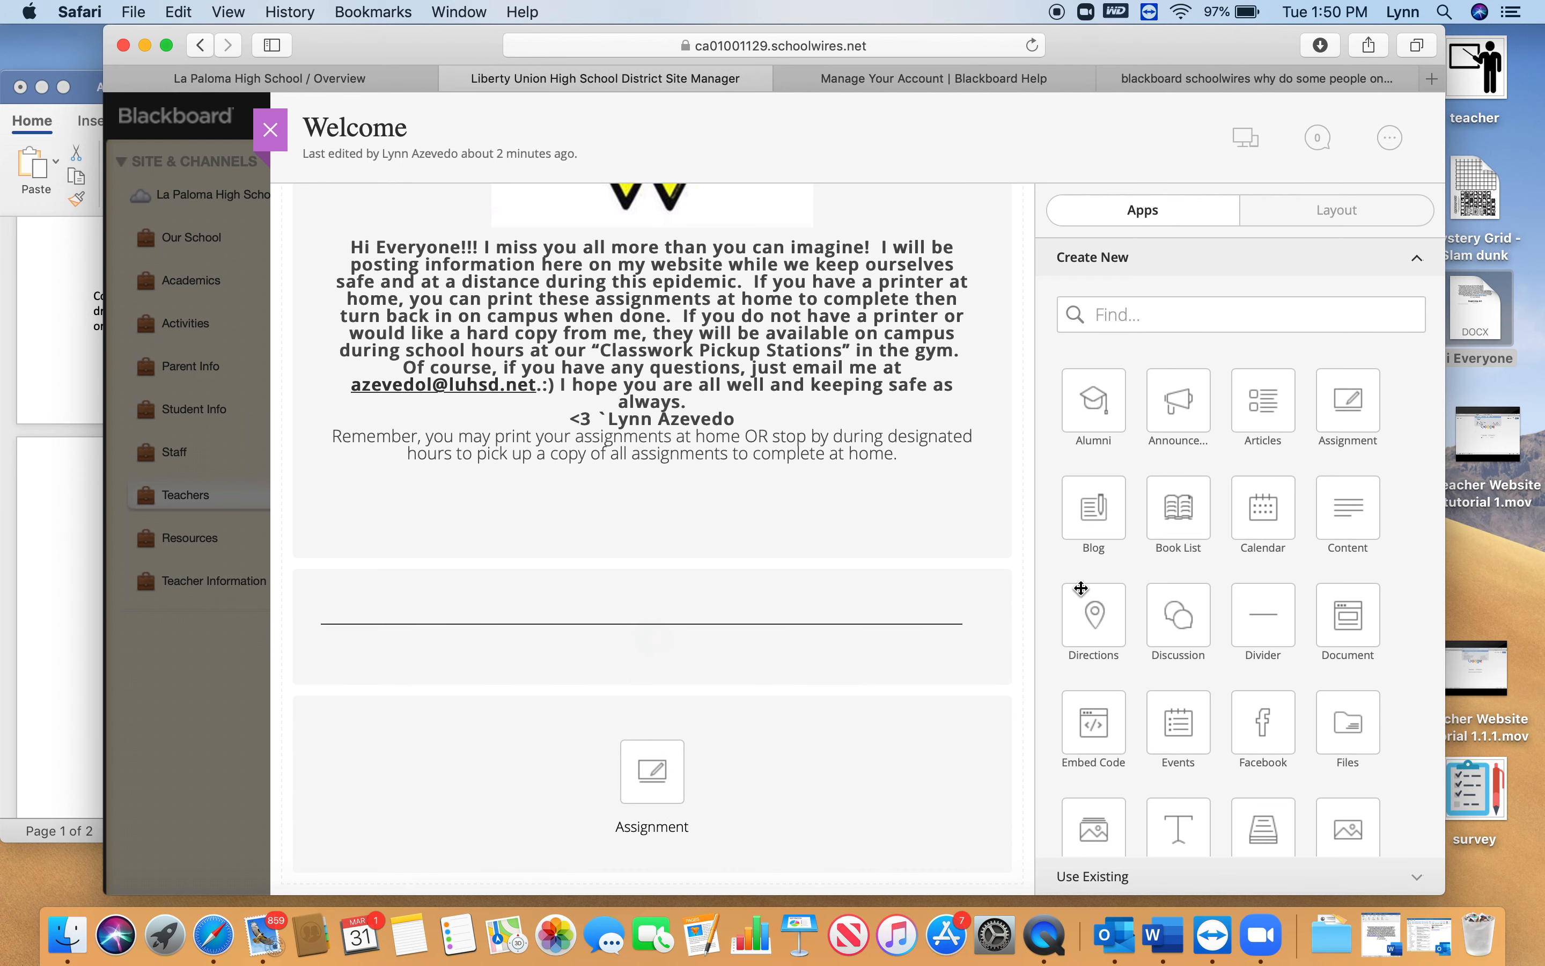
left_click(1261, 620)
left_click_drag(1260, 619, 699, 470)
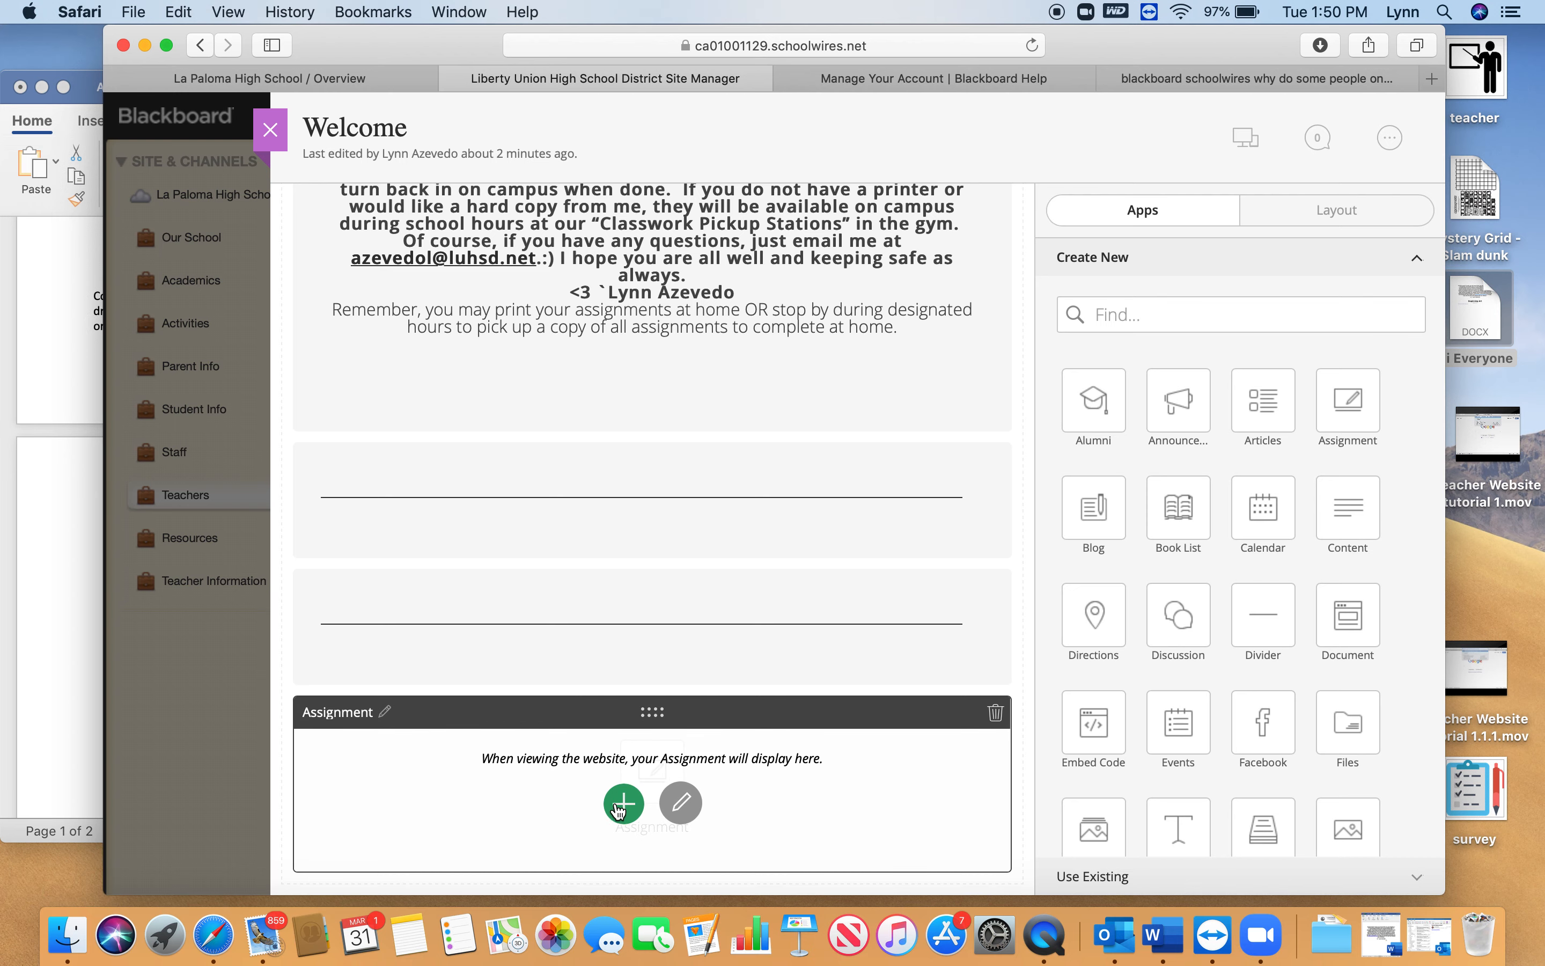
Open the Assignment app for editing and create an assignment category titled "Beginning Art"
left_click(682, 802)
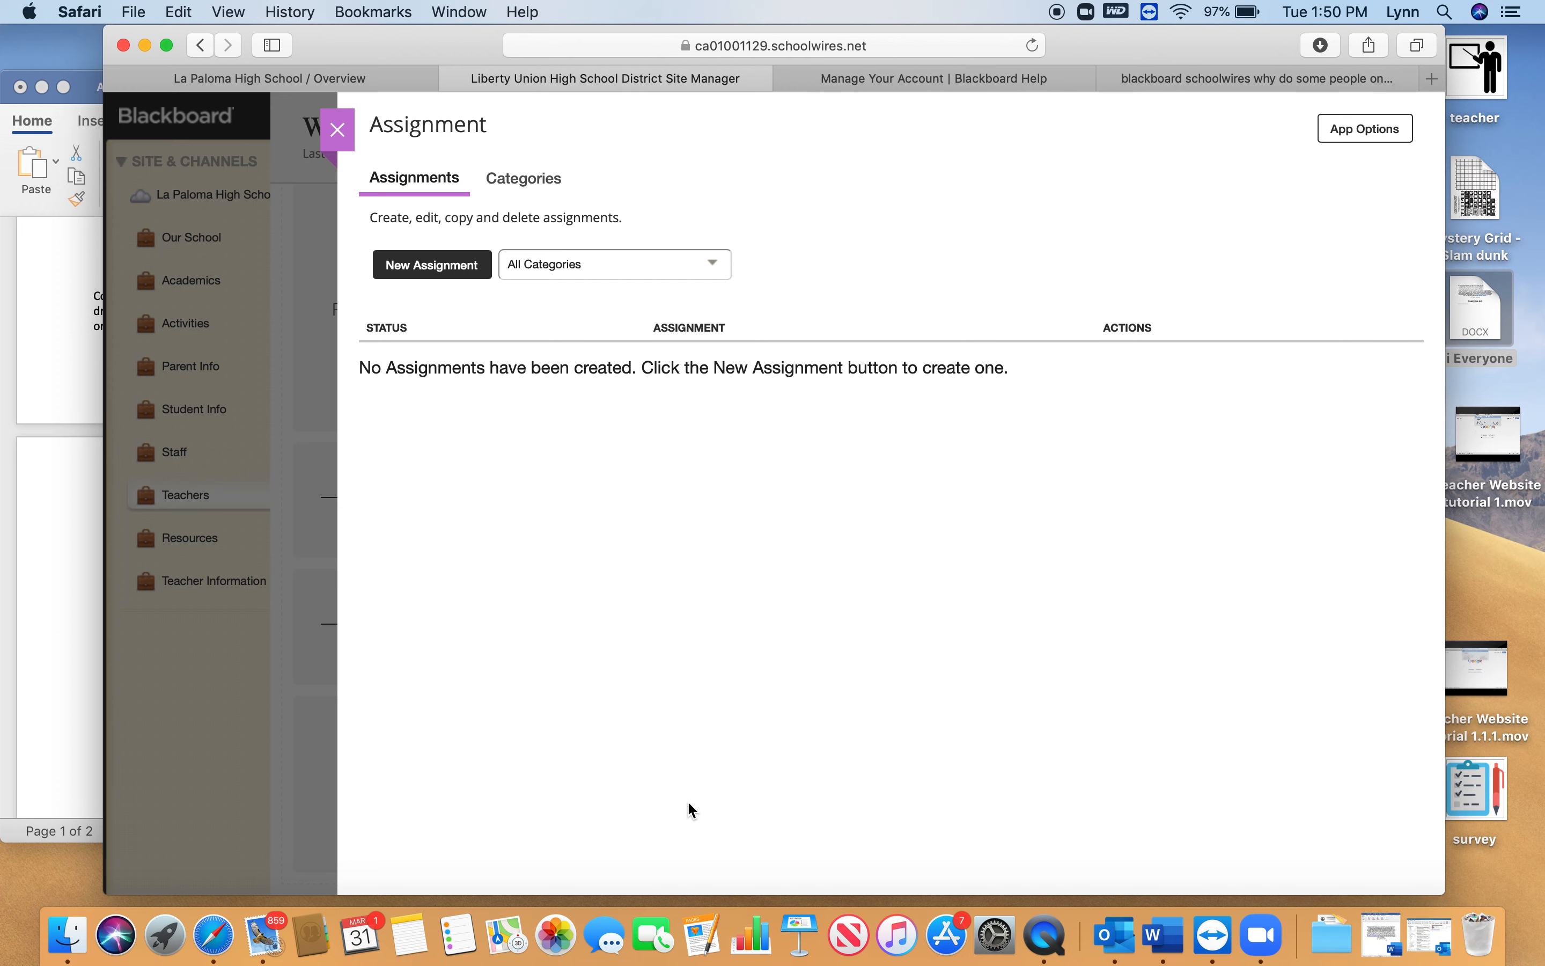
left_click(530, 179)
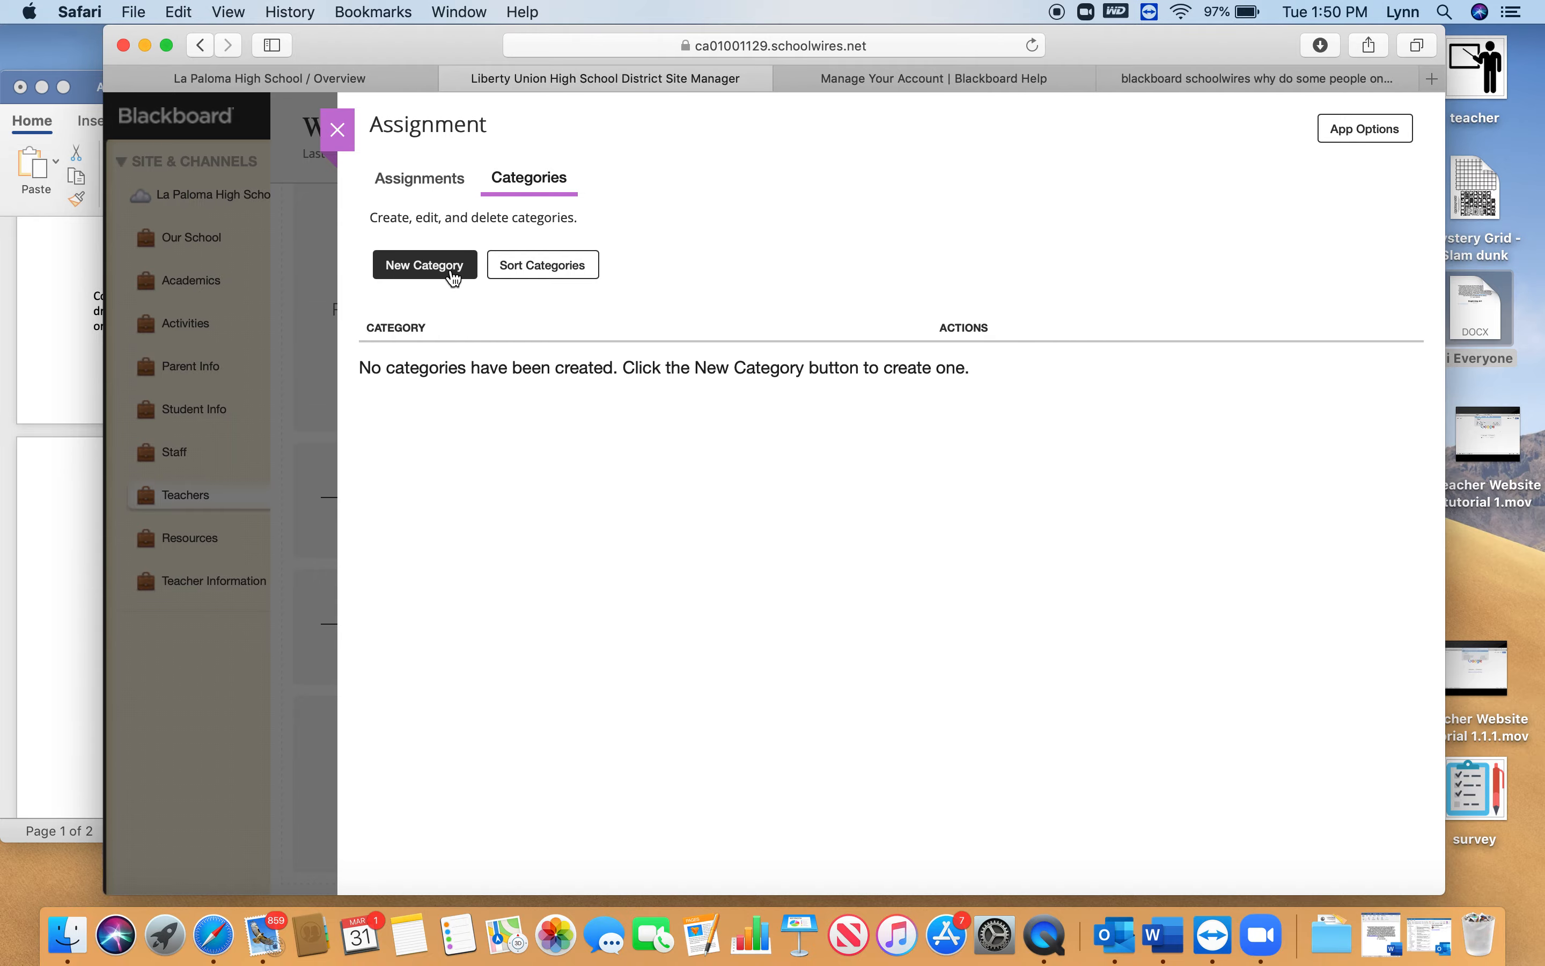
left_click(446, 272)
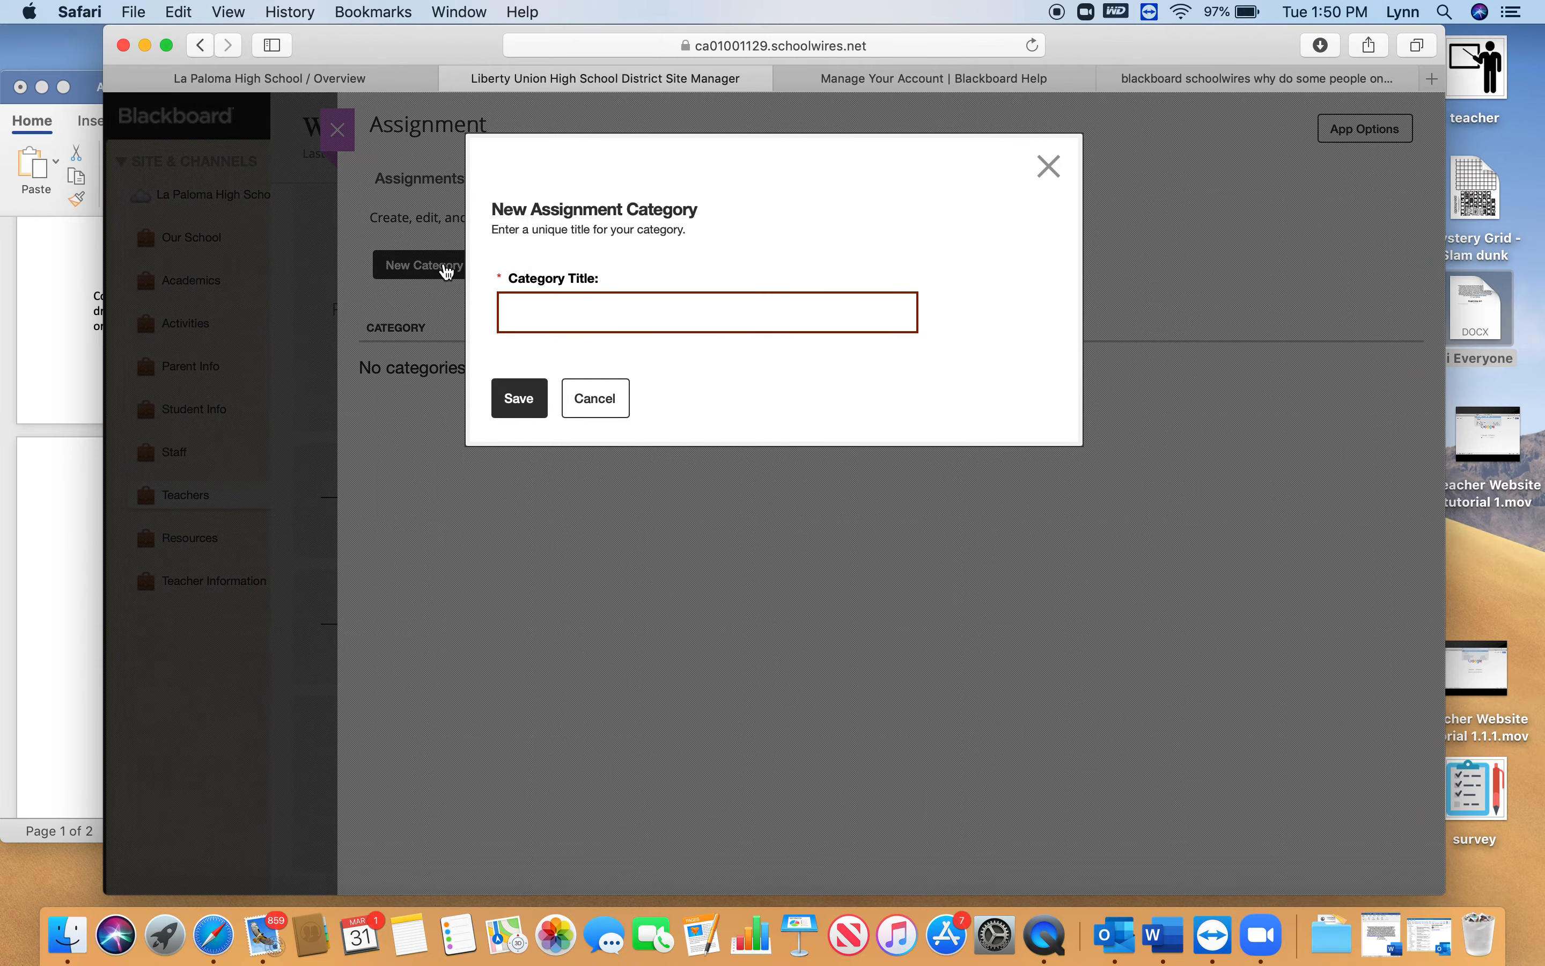
type("Beginning Art")
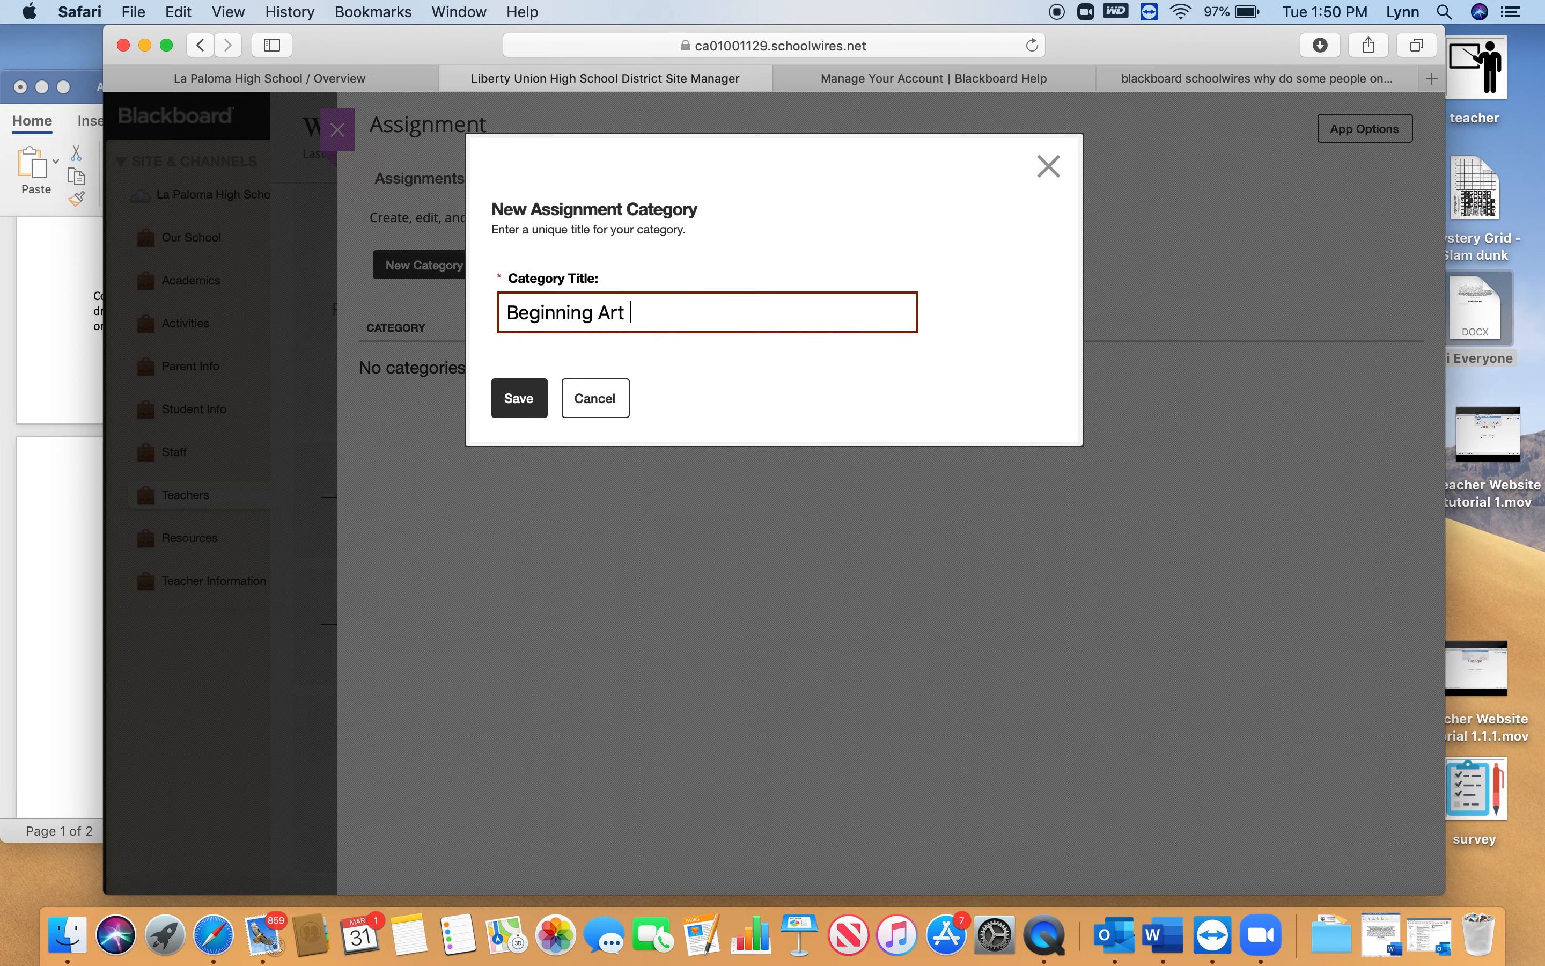
left_click(519, 398)
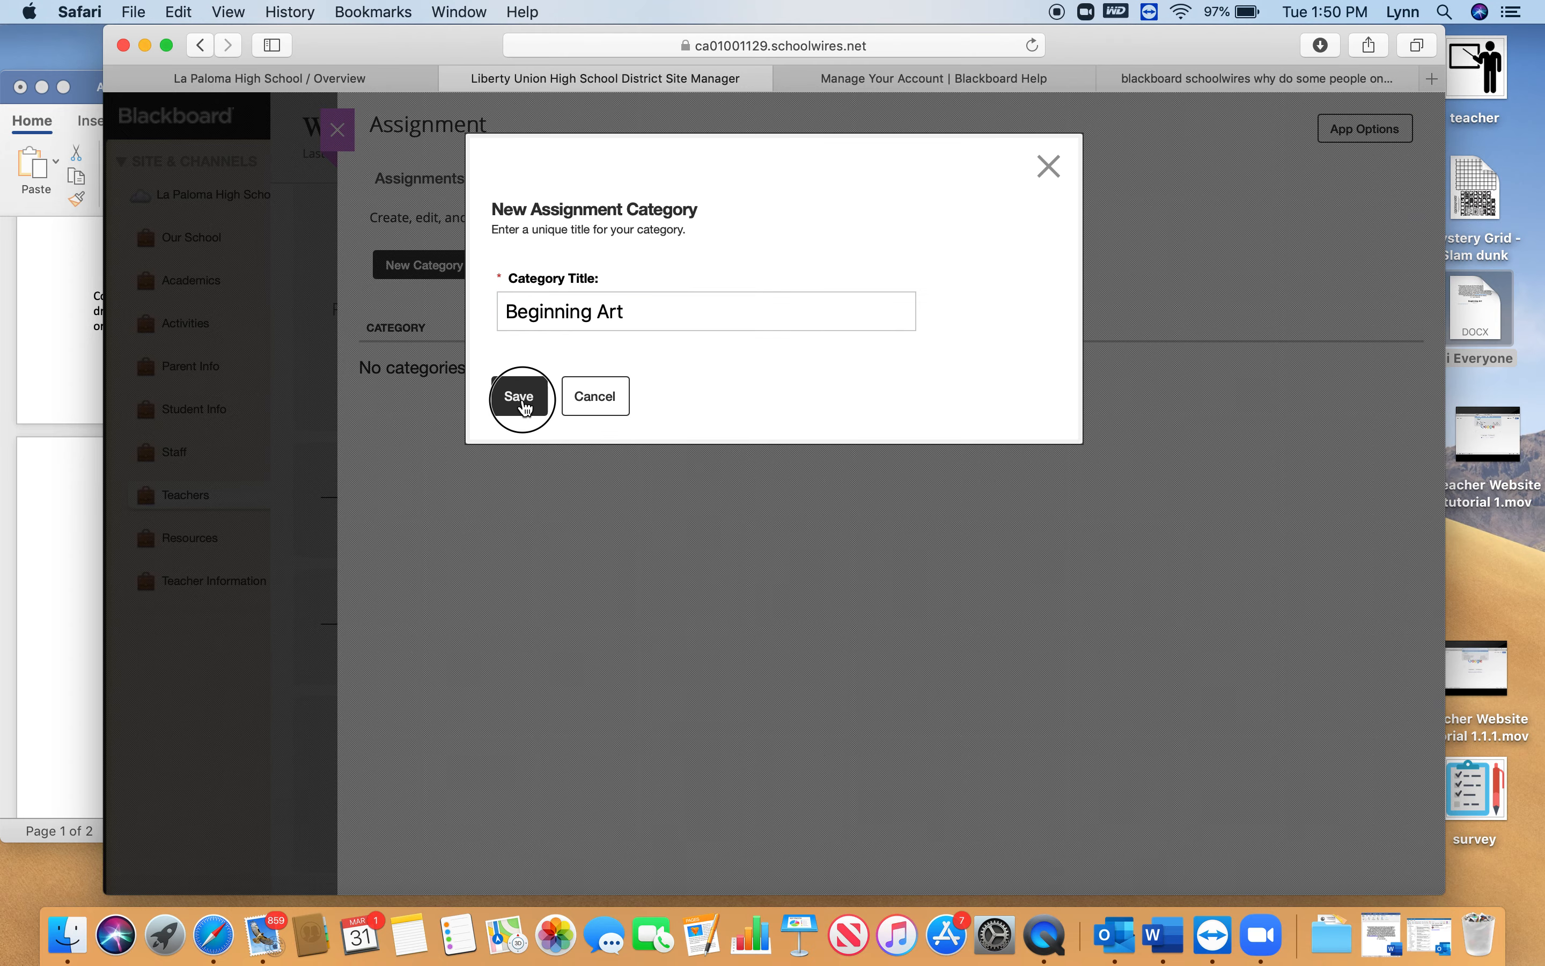
Create a second assignment category titled "World Arts"
left_click(450, 262)
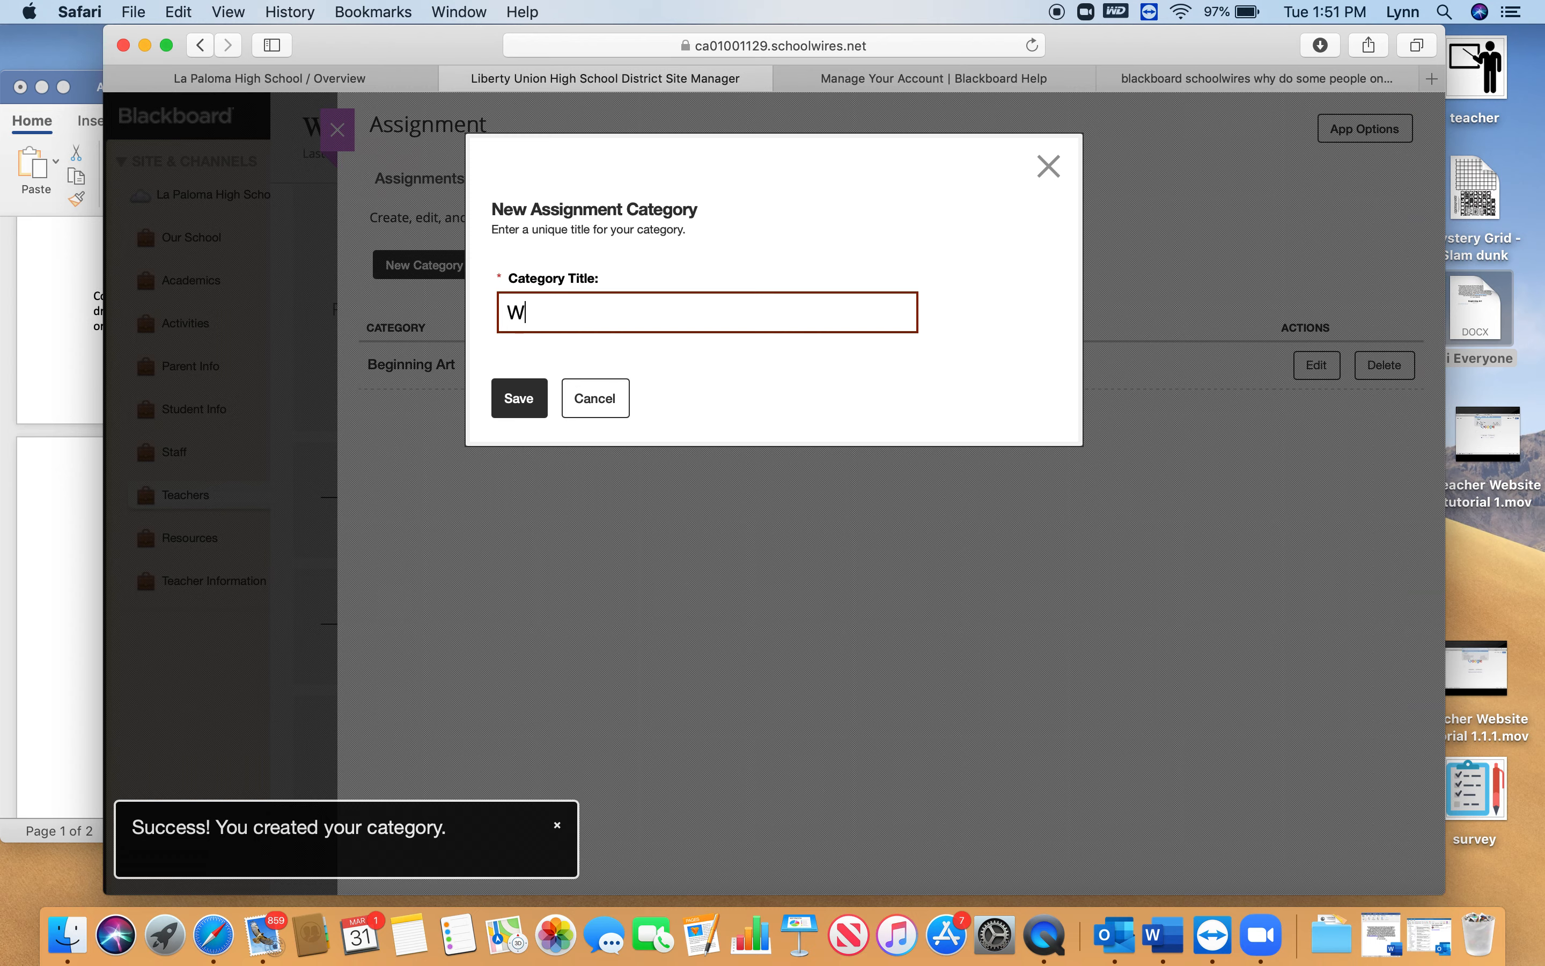
type("Wro")
key("BackSpace")
key("BackSpace")
type("orld")
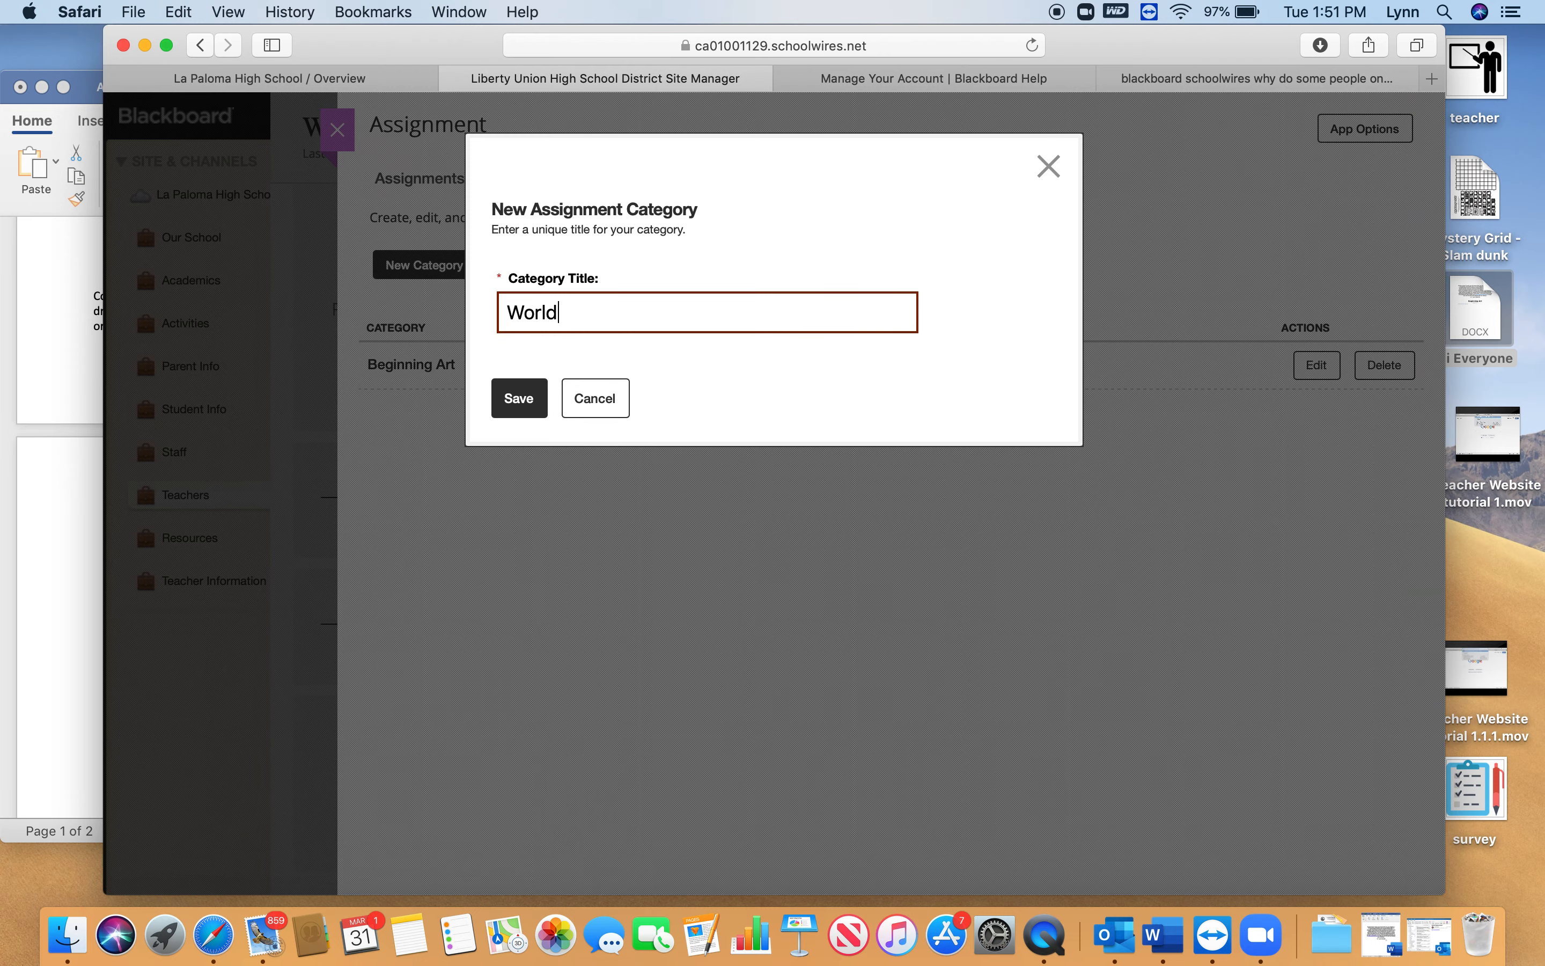
type(" Arts")
left_click(521, 398)
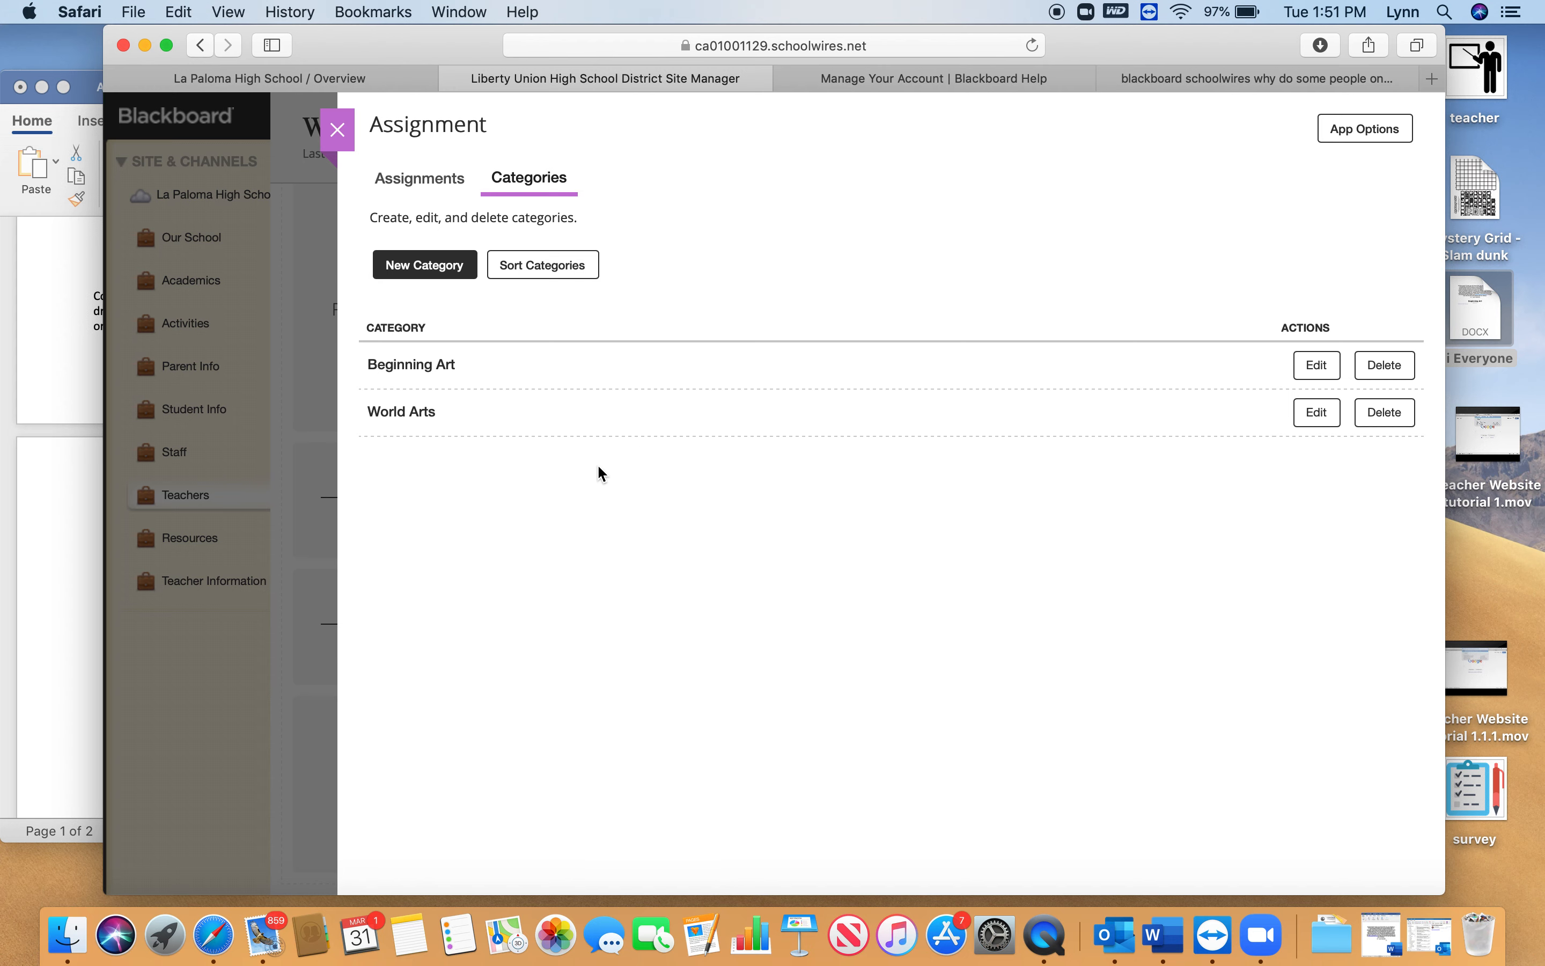
Start a new assignment titled Mystery Grid "Slam Dunk" and put it in the Beginning Art category
left_click(428, 185)
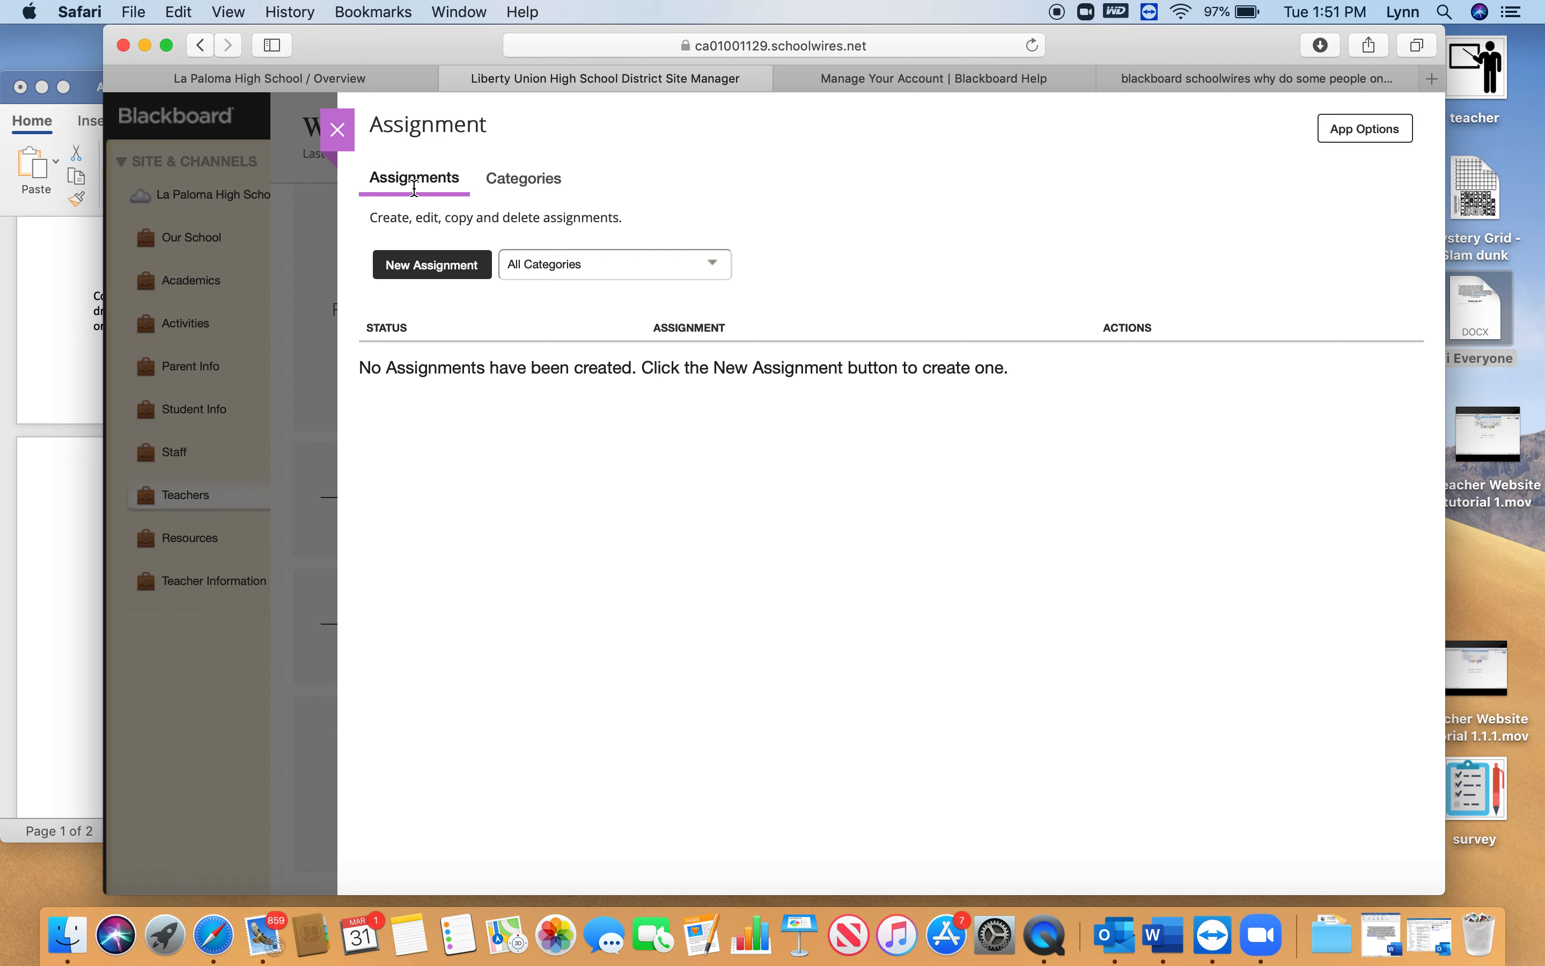
left_click(433, 275)
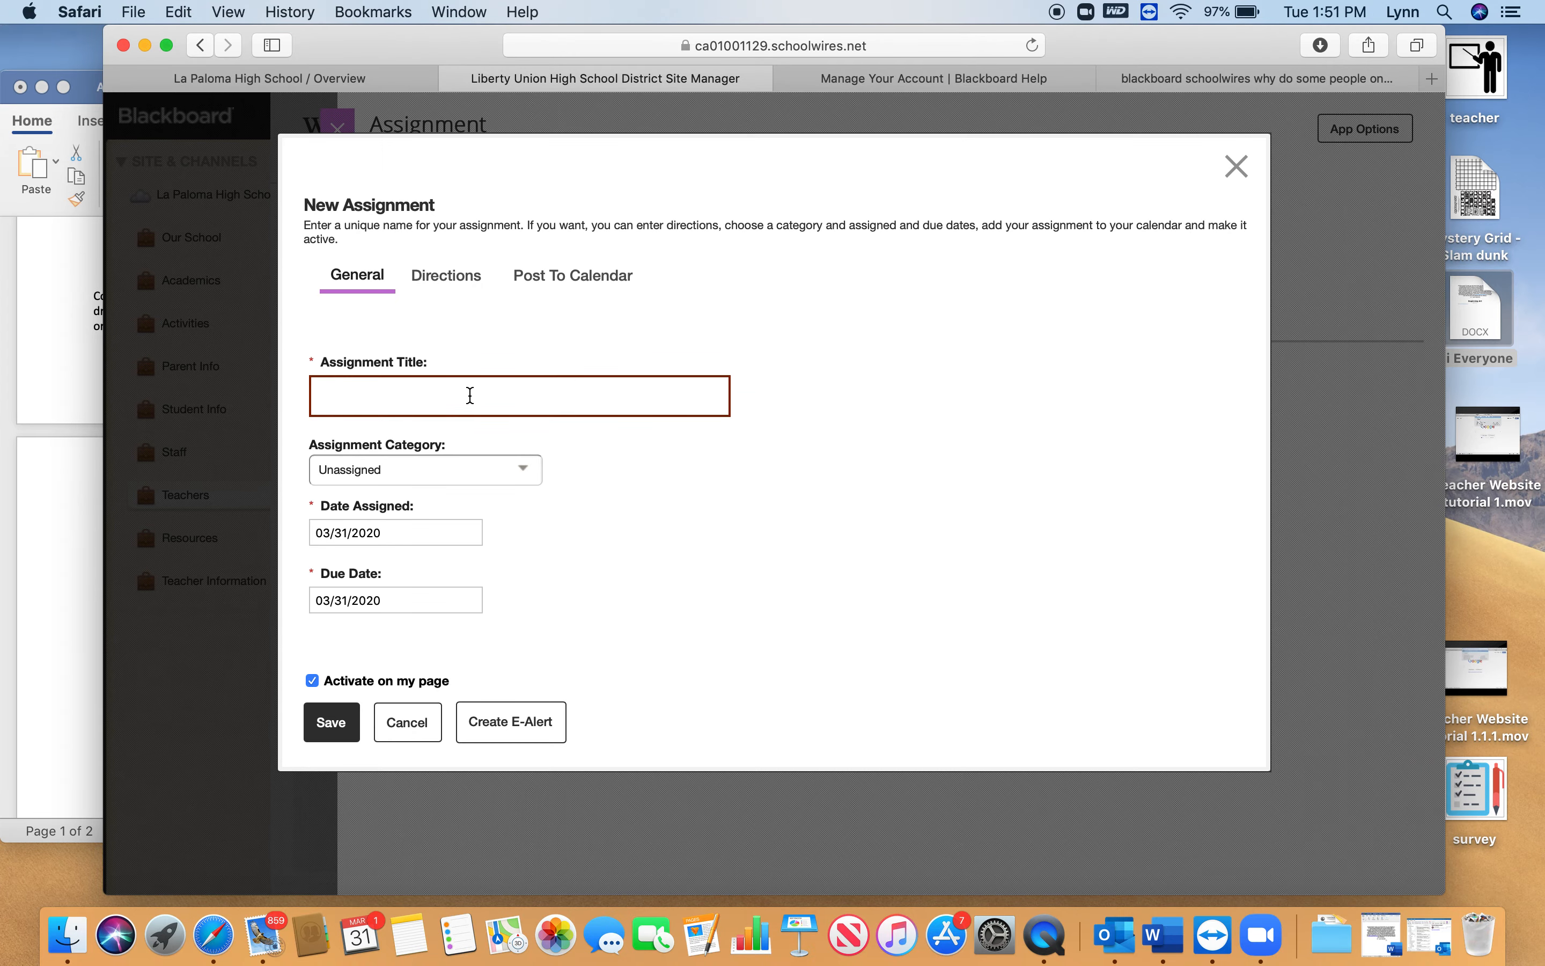
type("Myste")
type("ry Grid \"")
type("Slam")
key("BackSpace")
type("am Dunk\"")
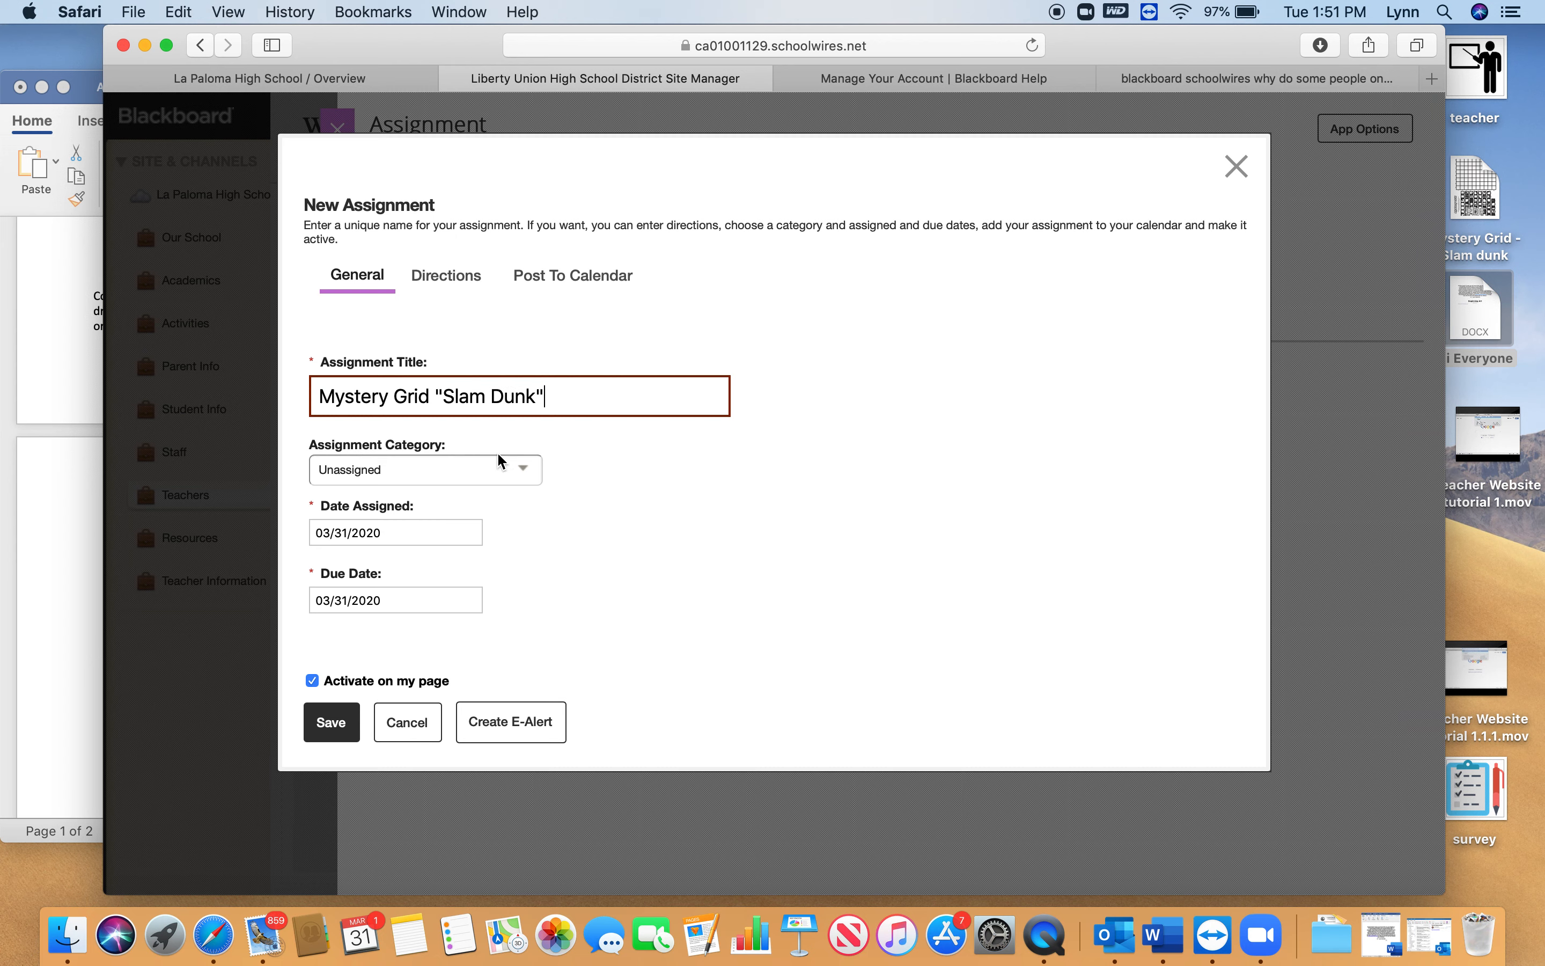
left_click(521, 468)
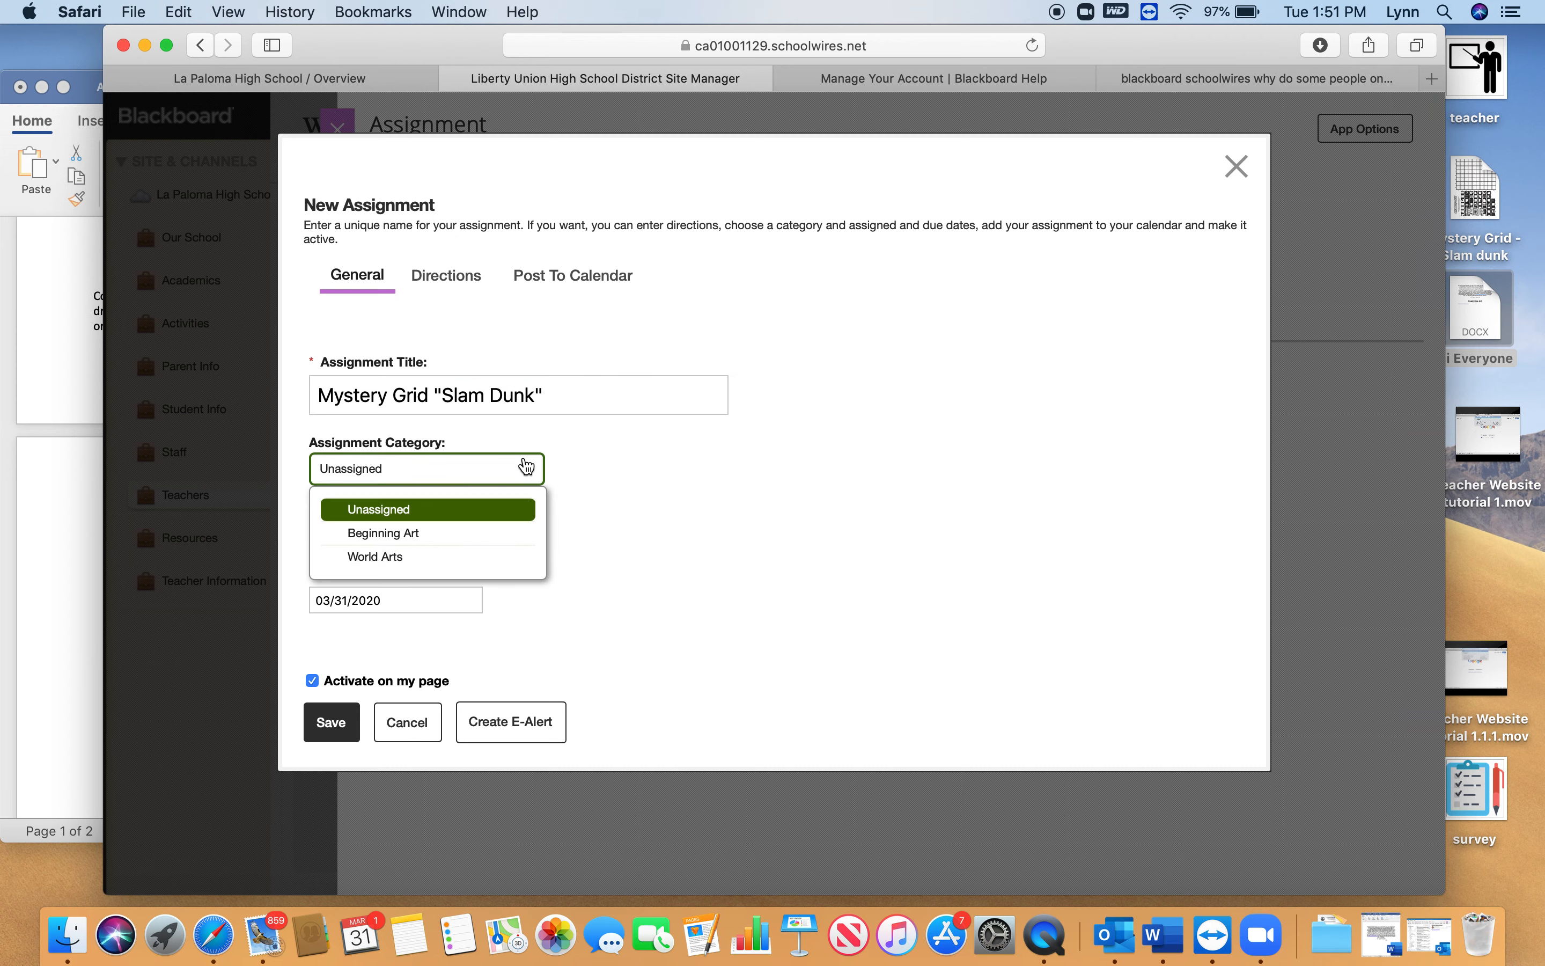
left_click(424, 542)
Set the assignment's assigned date to 04/06/2020 and its due date to 04/10/2020
left_click(402, 535)
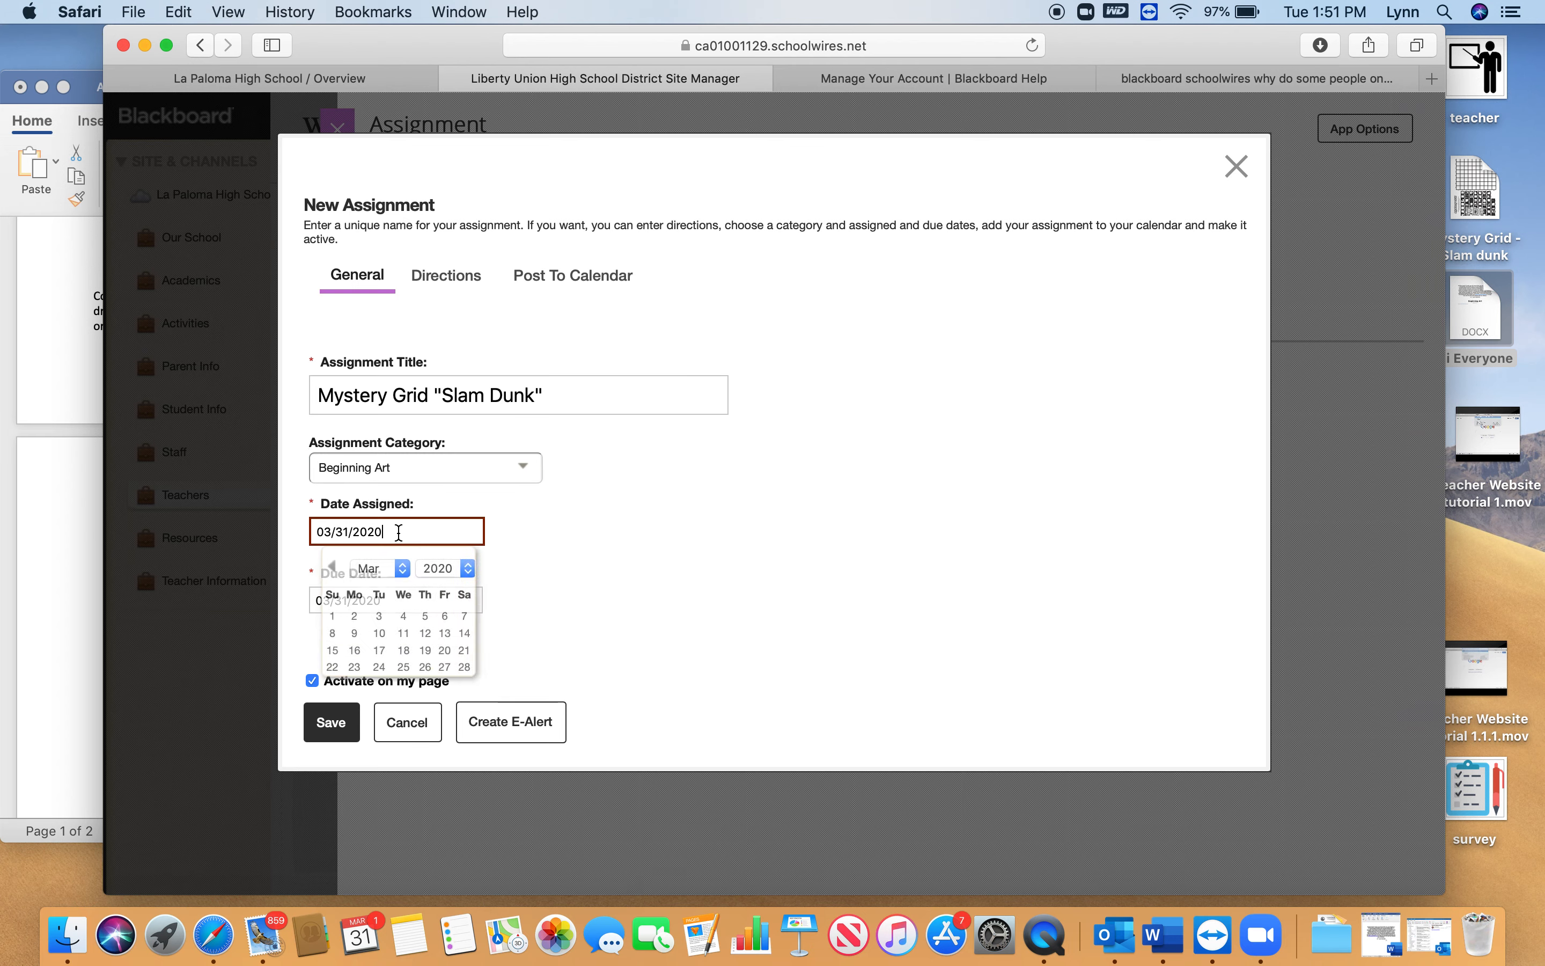
left_click(494, 570)
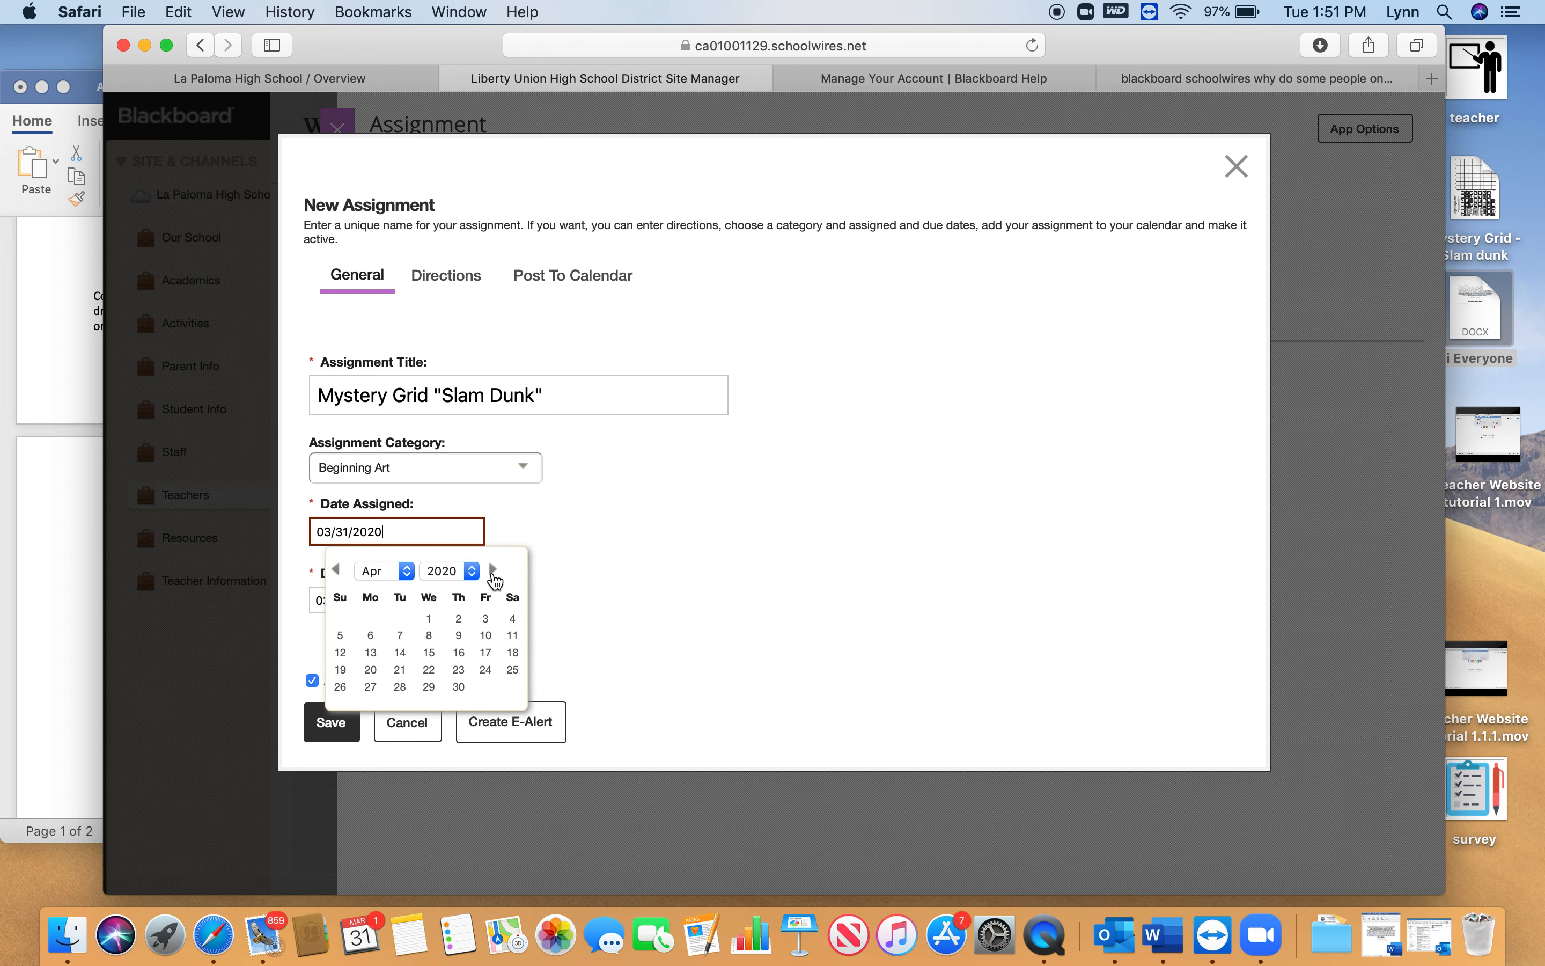
left_click(370, 634)
left_click(421, 601)
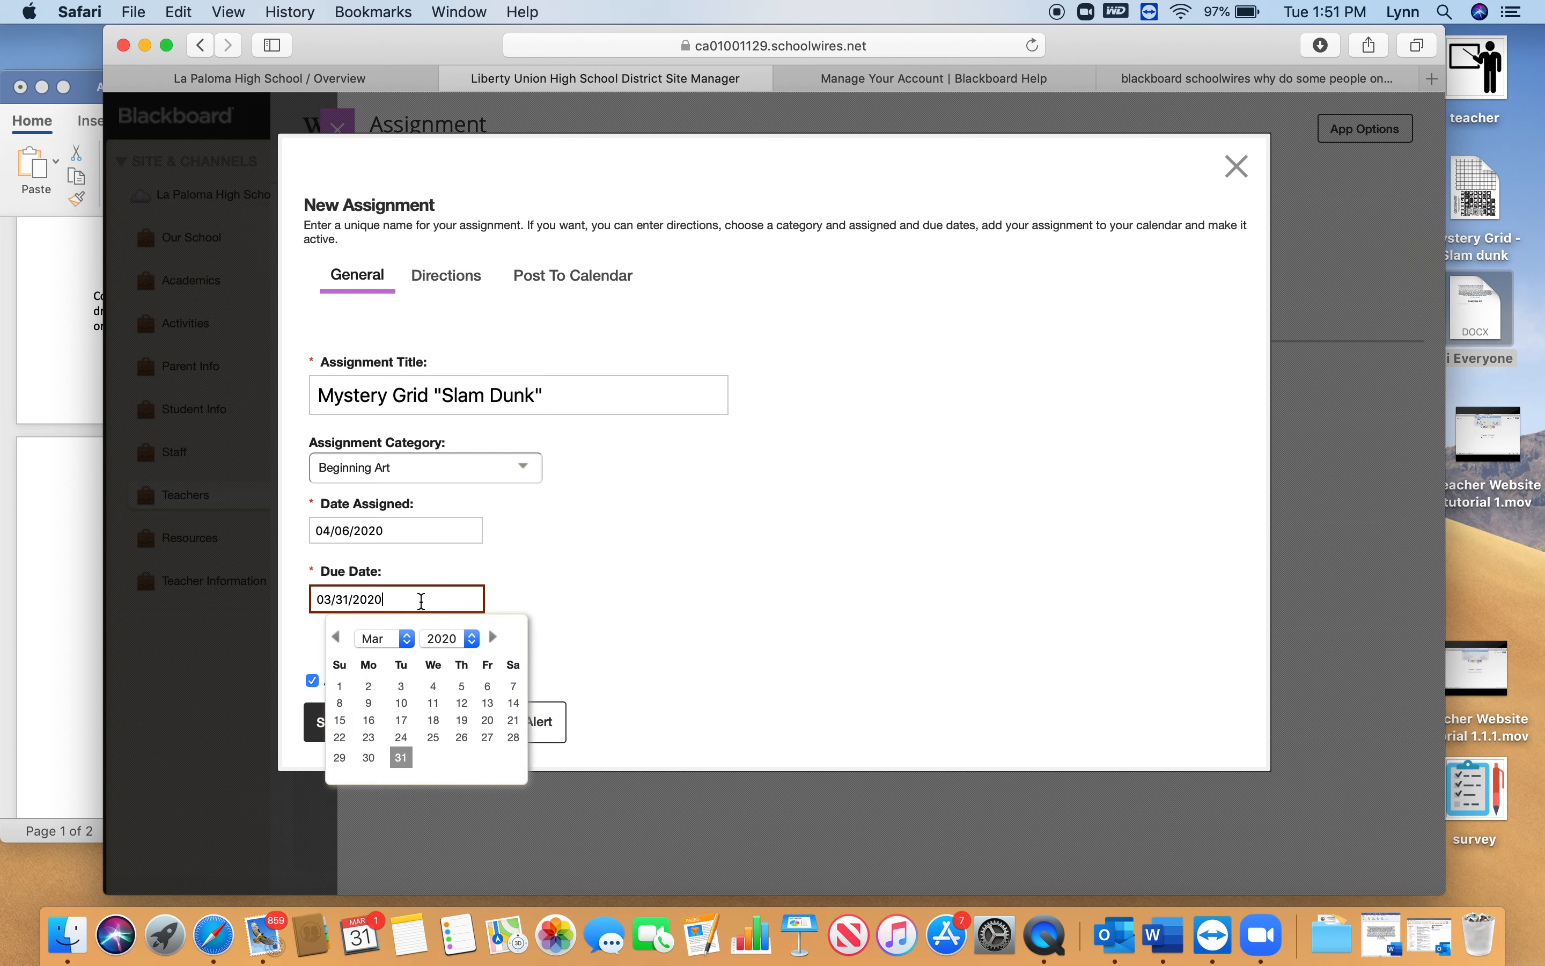
left_click(493, 636)
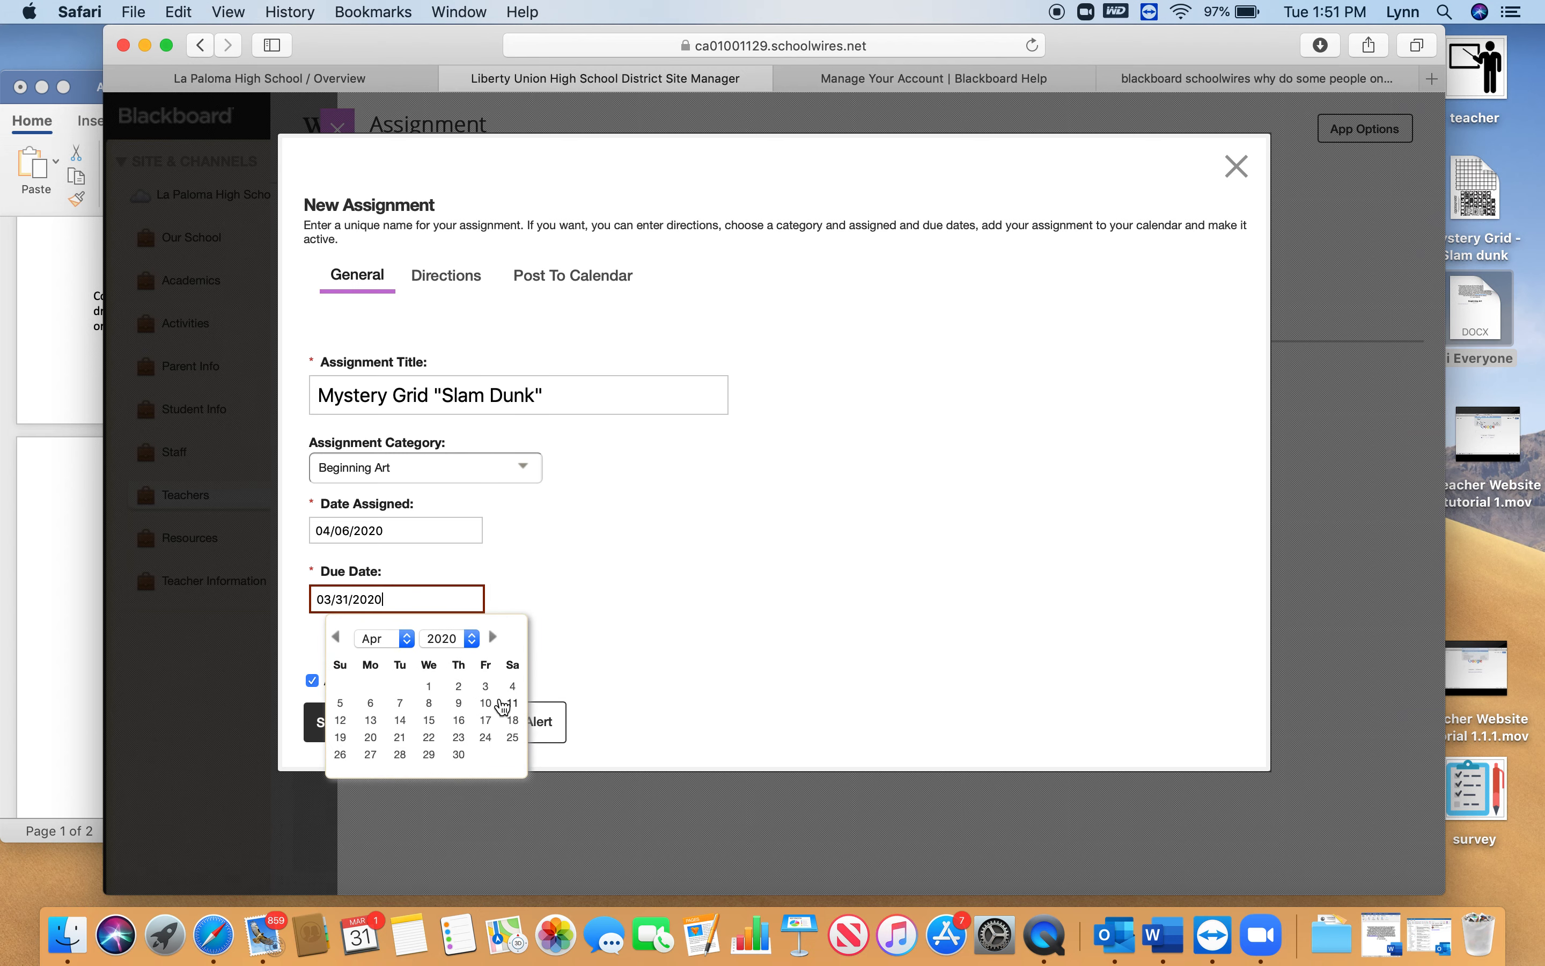
left_click(486, 703)
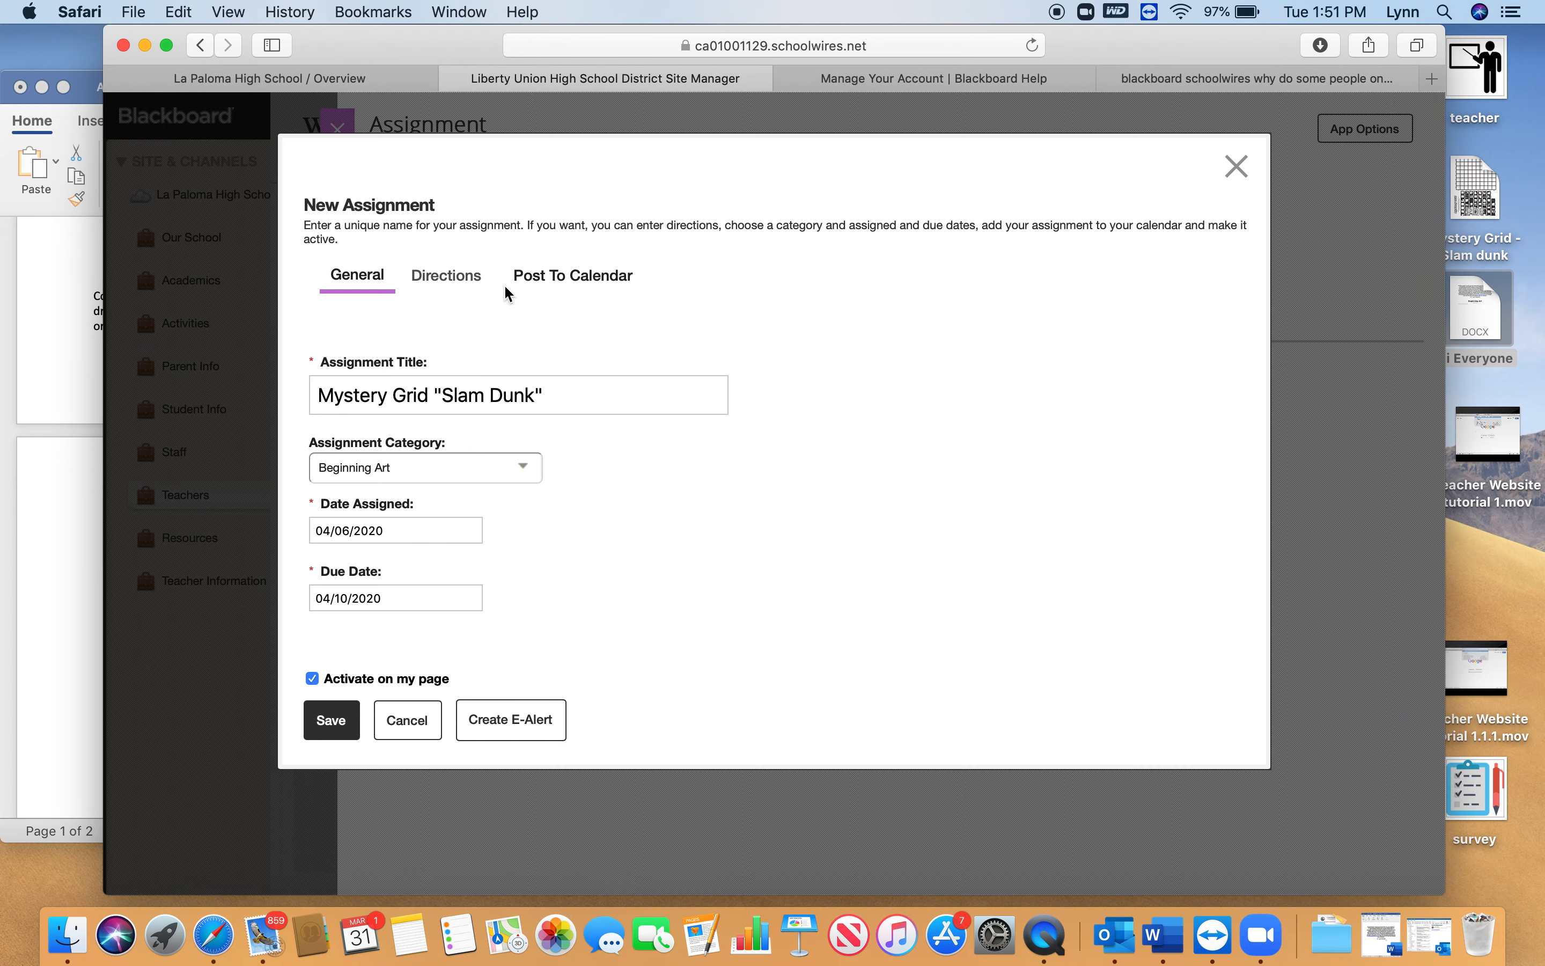
Paste the mystery grid instructions from the Hi Everyone Word document into the assignment's directions
left_click(459, 279)
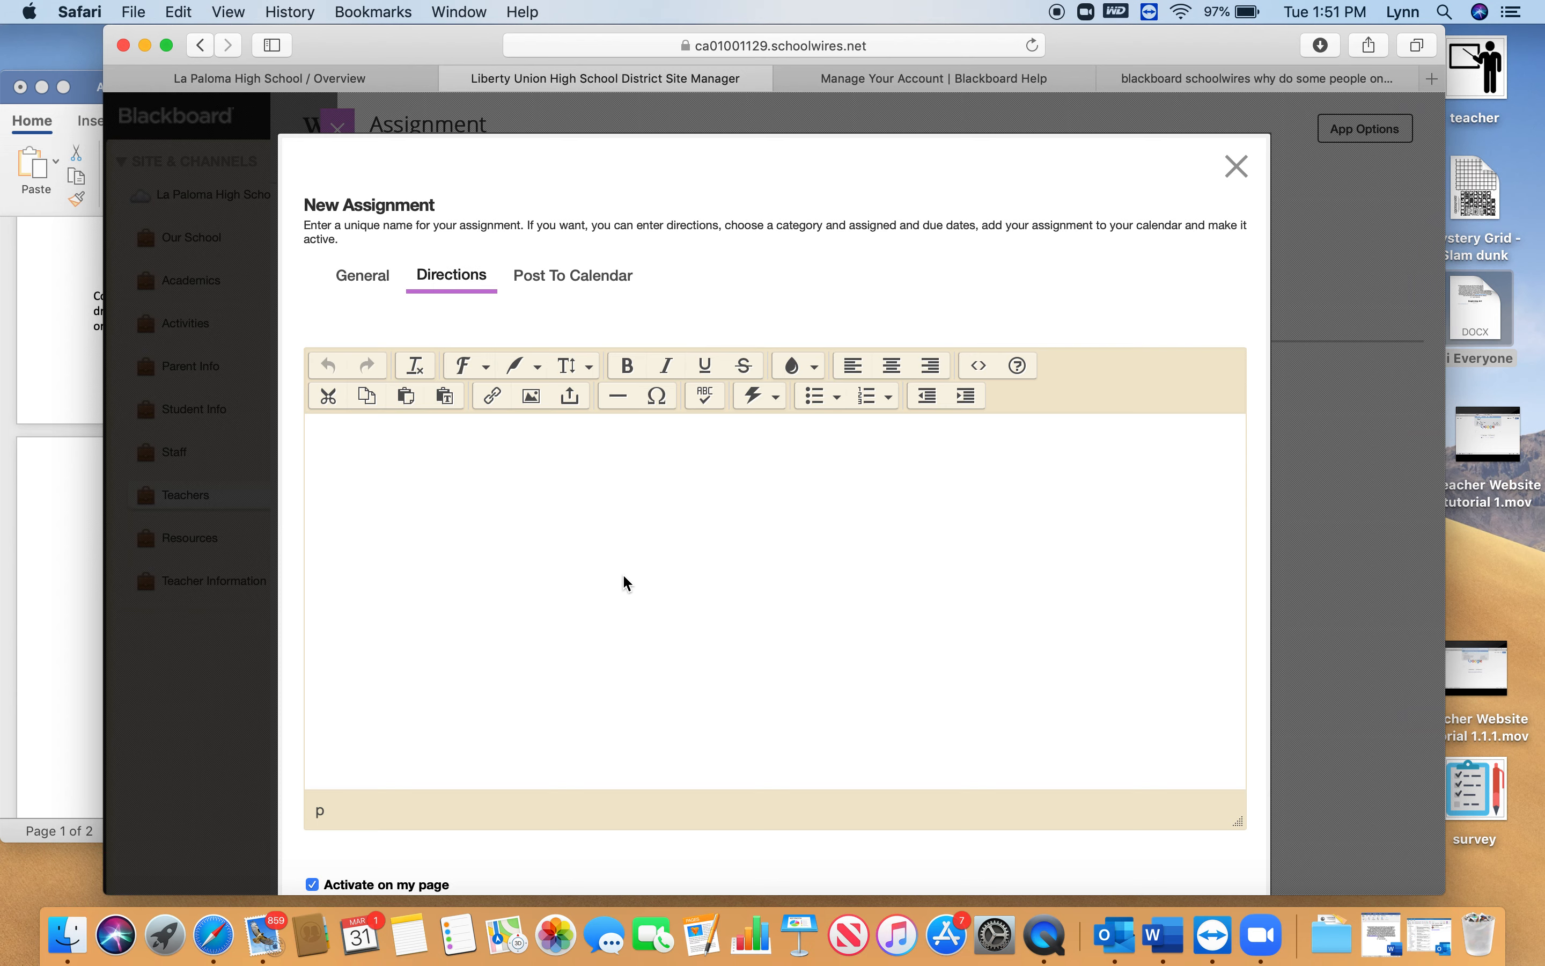
left_click(670, 550)
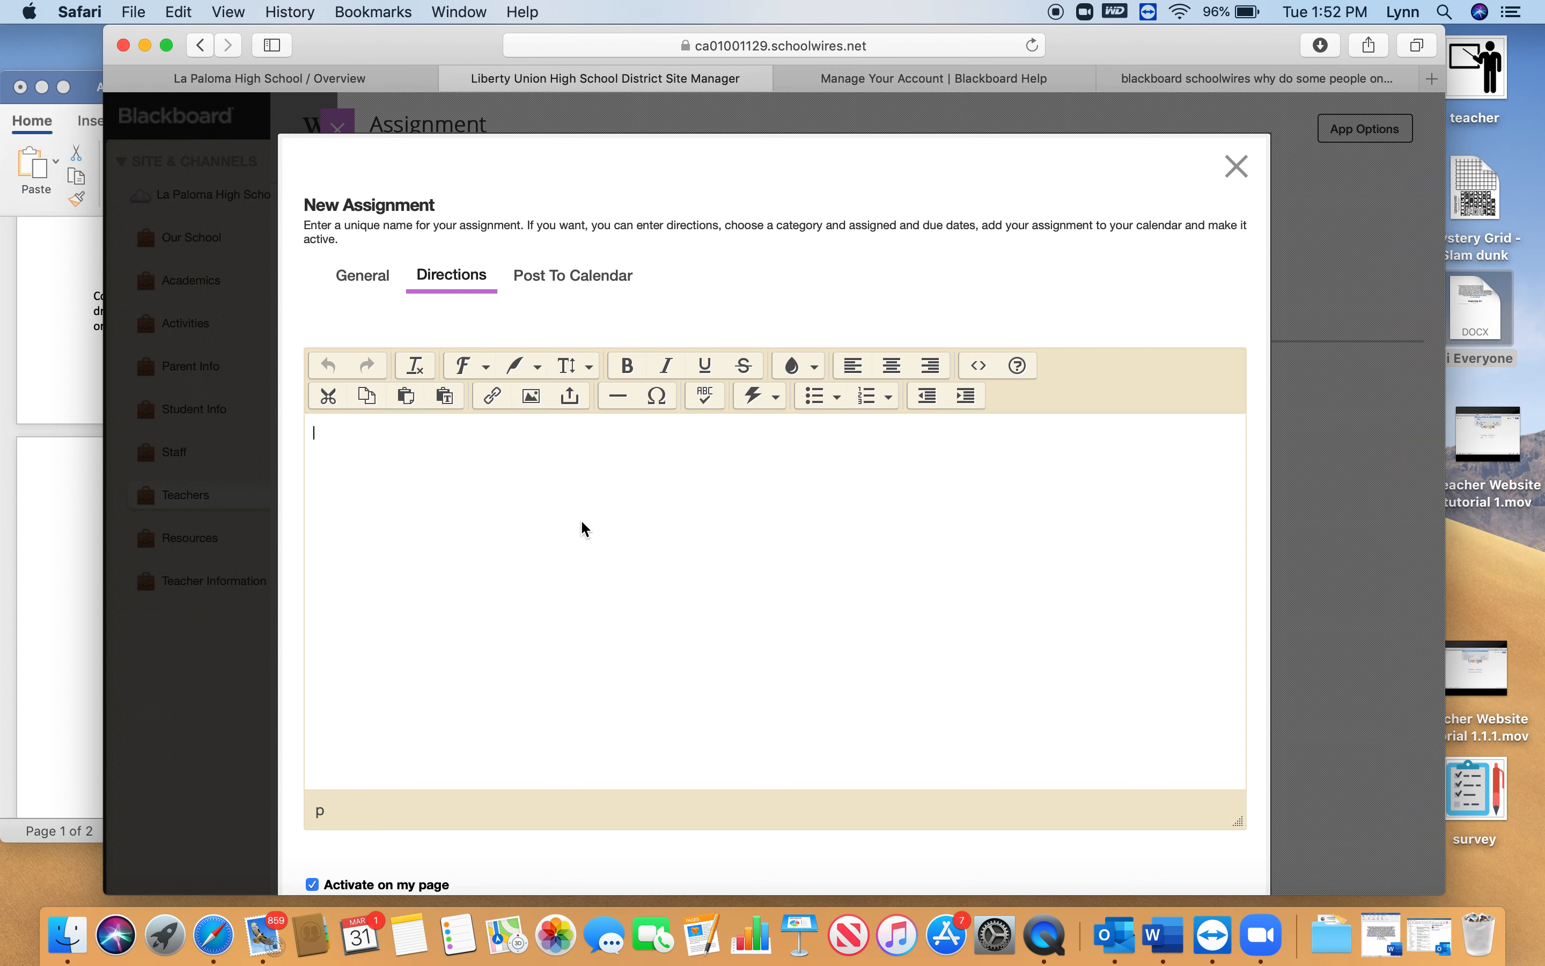
left_click(97, 87)
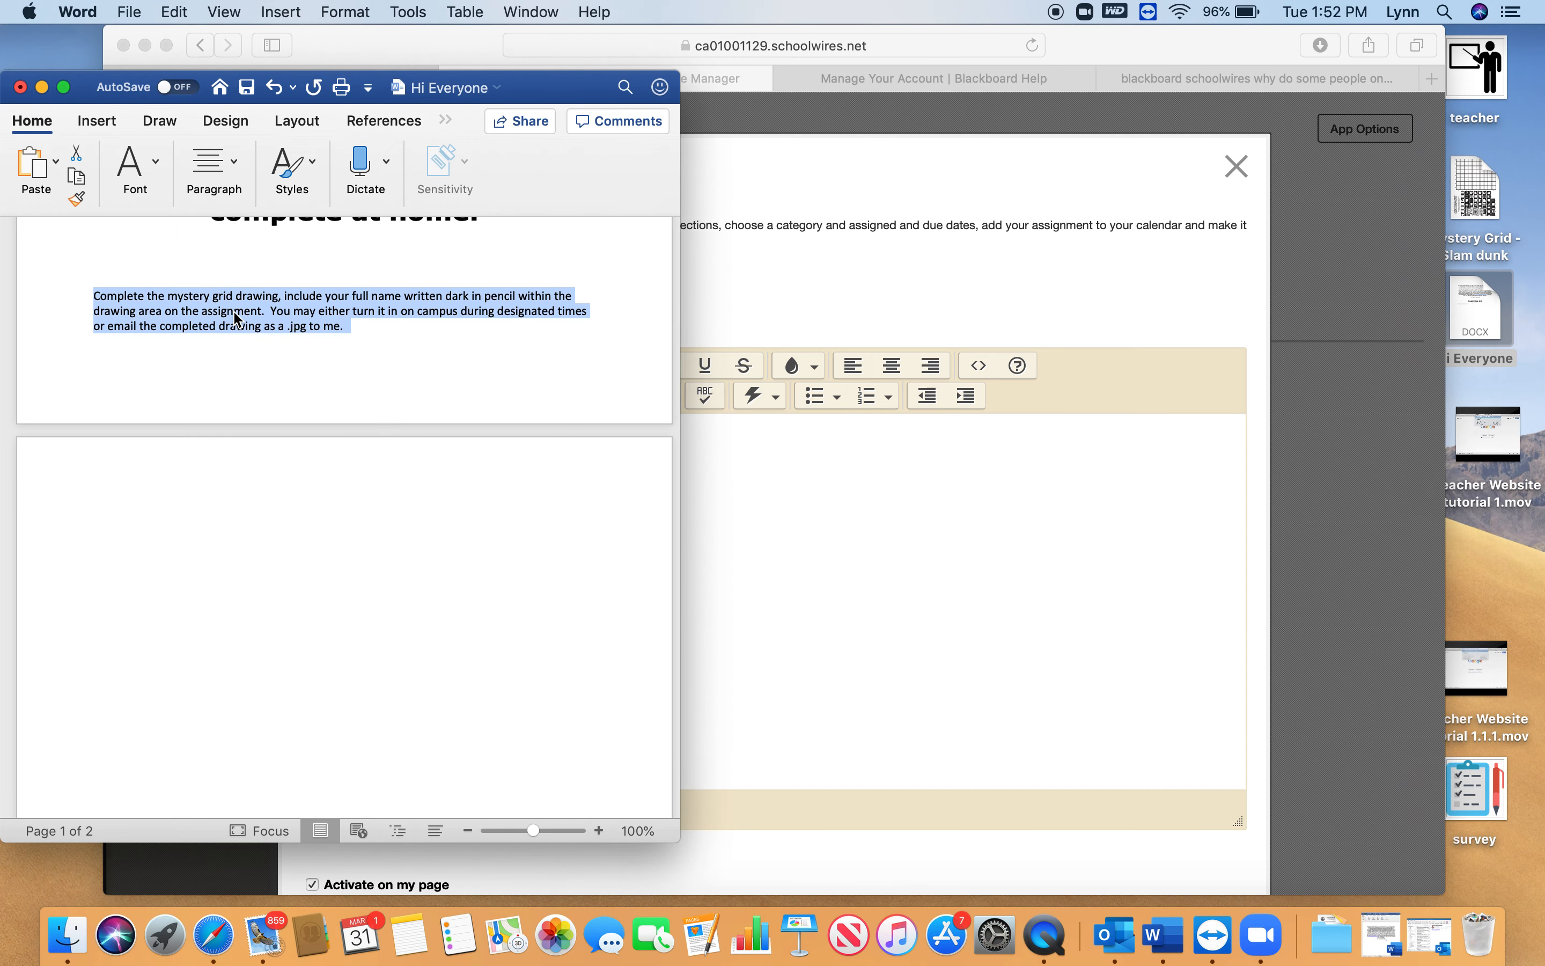
left_click(739, 463)
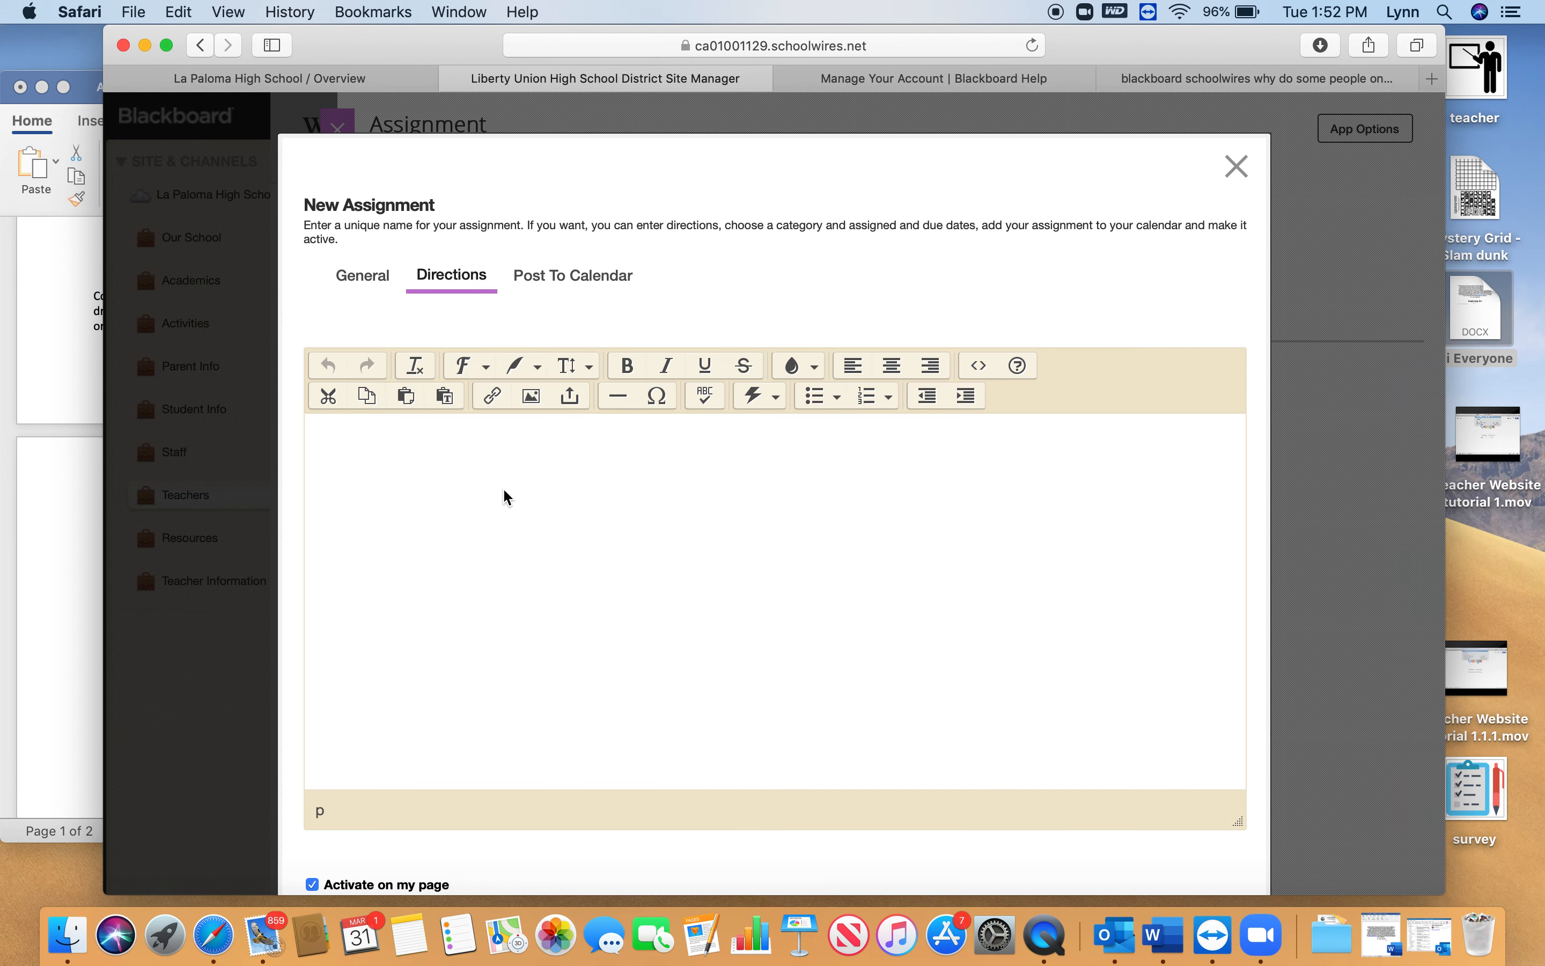
type("Complete the mystery grid drawing, include your full name written dark in pencil within the drawing area on the assignment.  You may either turn it in on campus during designated times or email the completed drawing as a .jpg to me.")
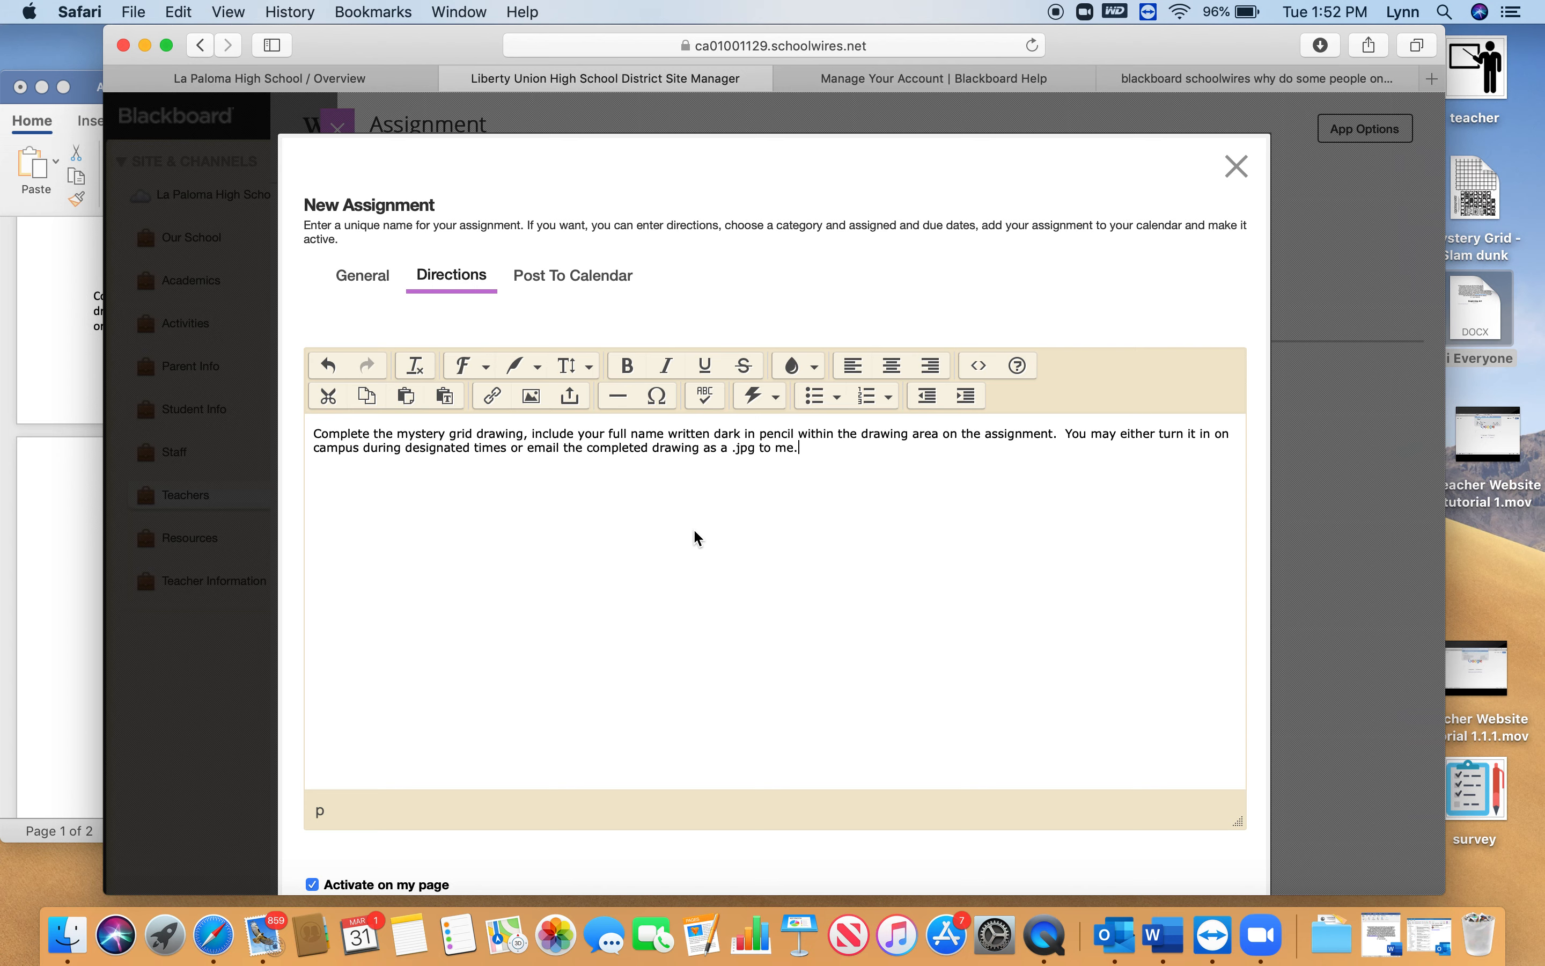
Replace "me" at the end of the directions with the teacher's first name and start a new line below
key("BackSpace")
key("BackSpace")
key("BackSpace")
type("Lynn.")
key("Return")
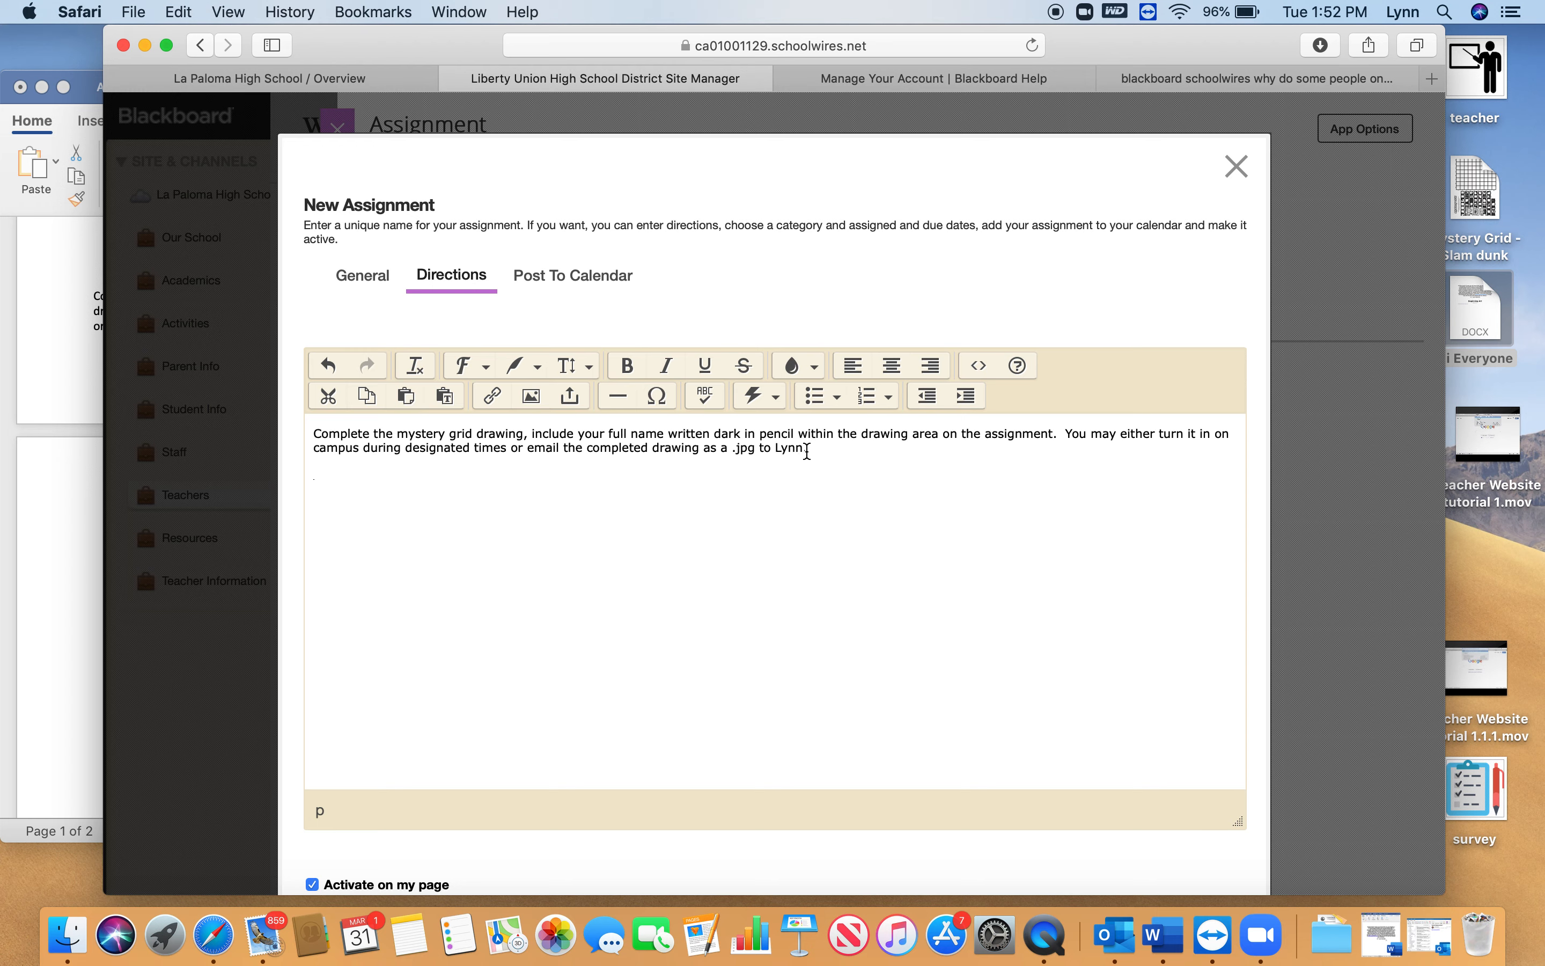
Upload the Mystery Grid - Slam dunk PDF from the Desktop as a file link for the directions
left_click(577, 409)
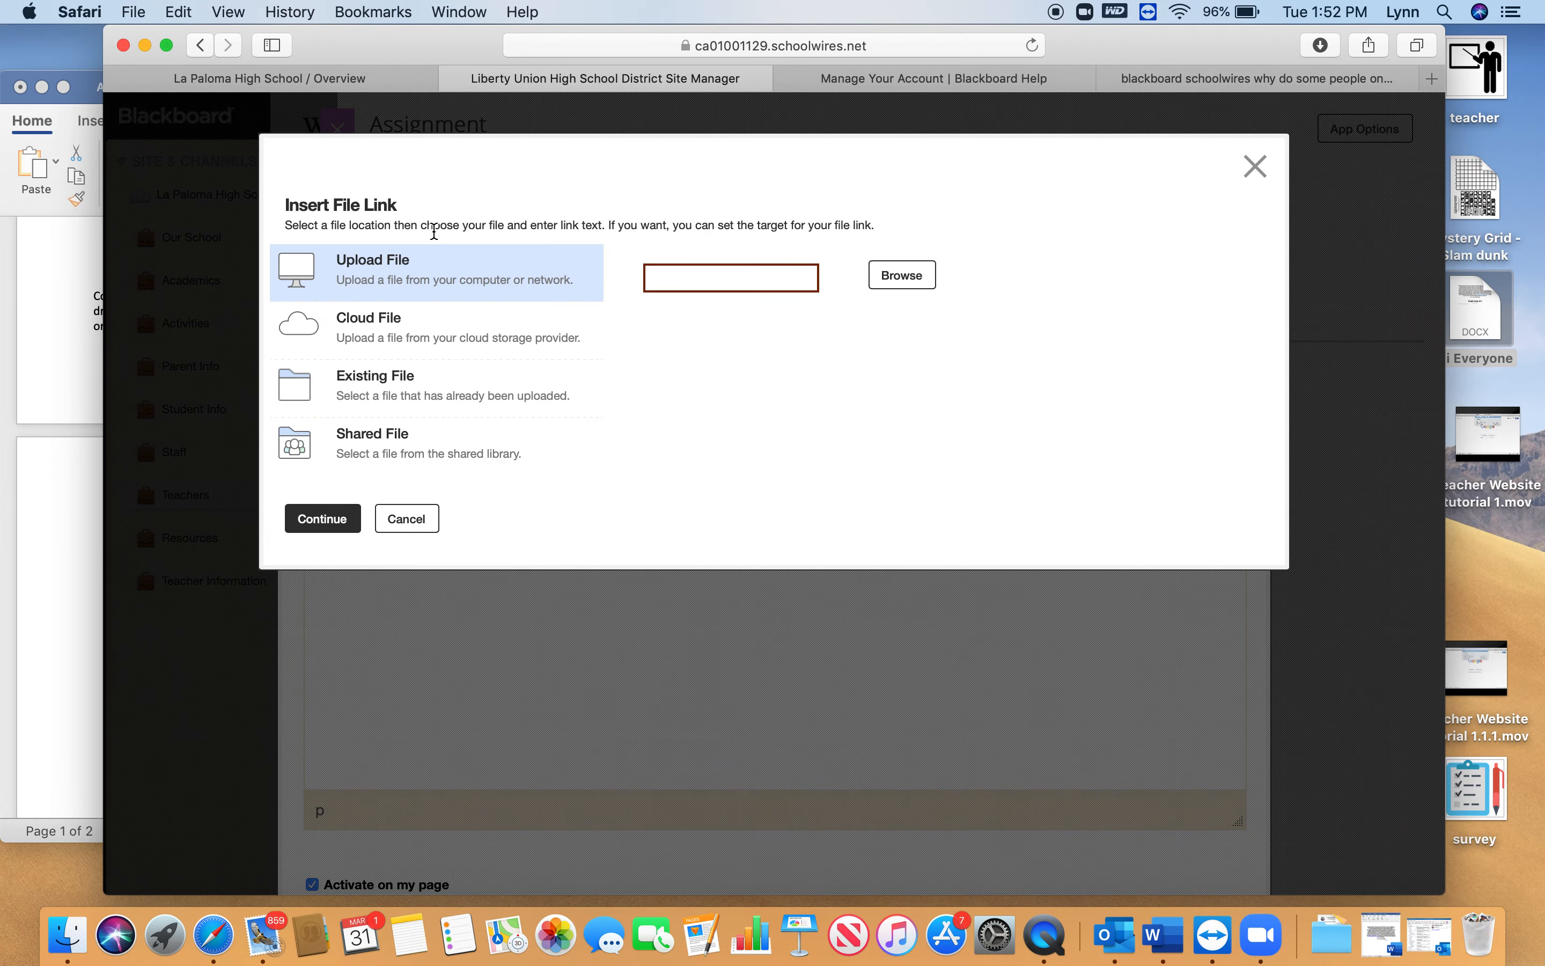
left_click(903, 279)
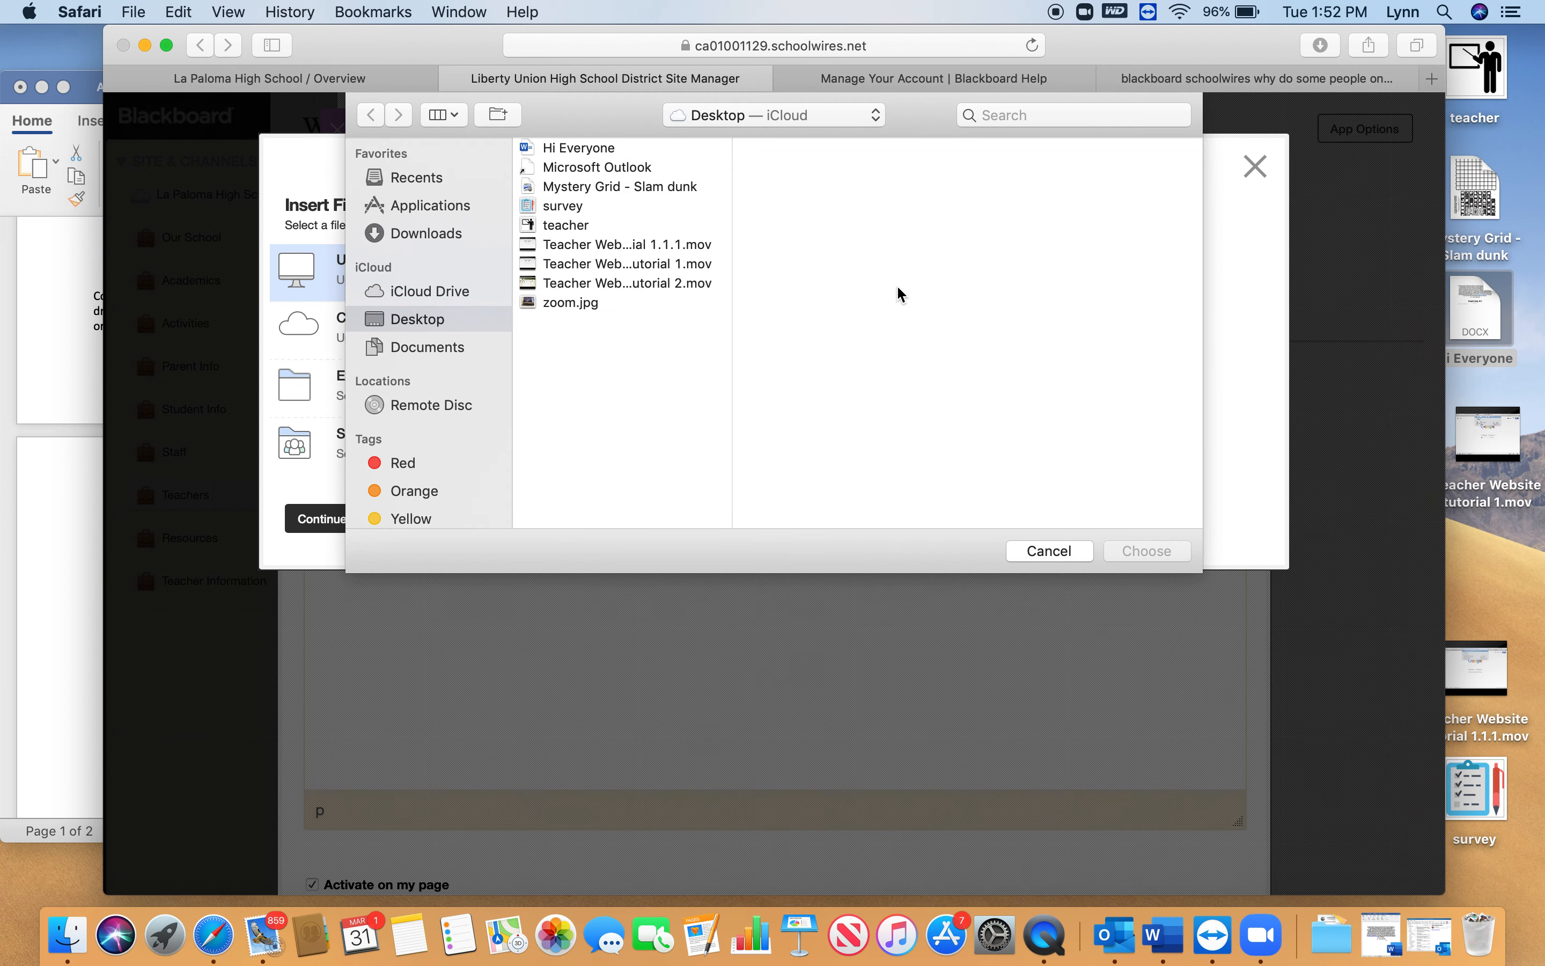
left_click(678, 191)
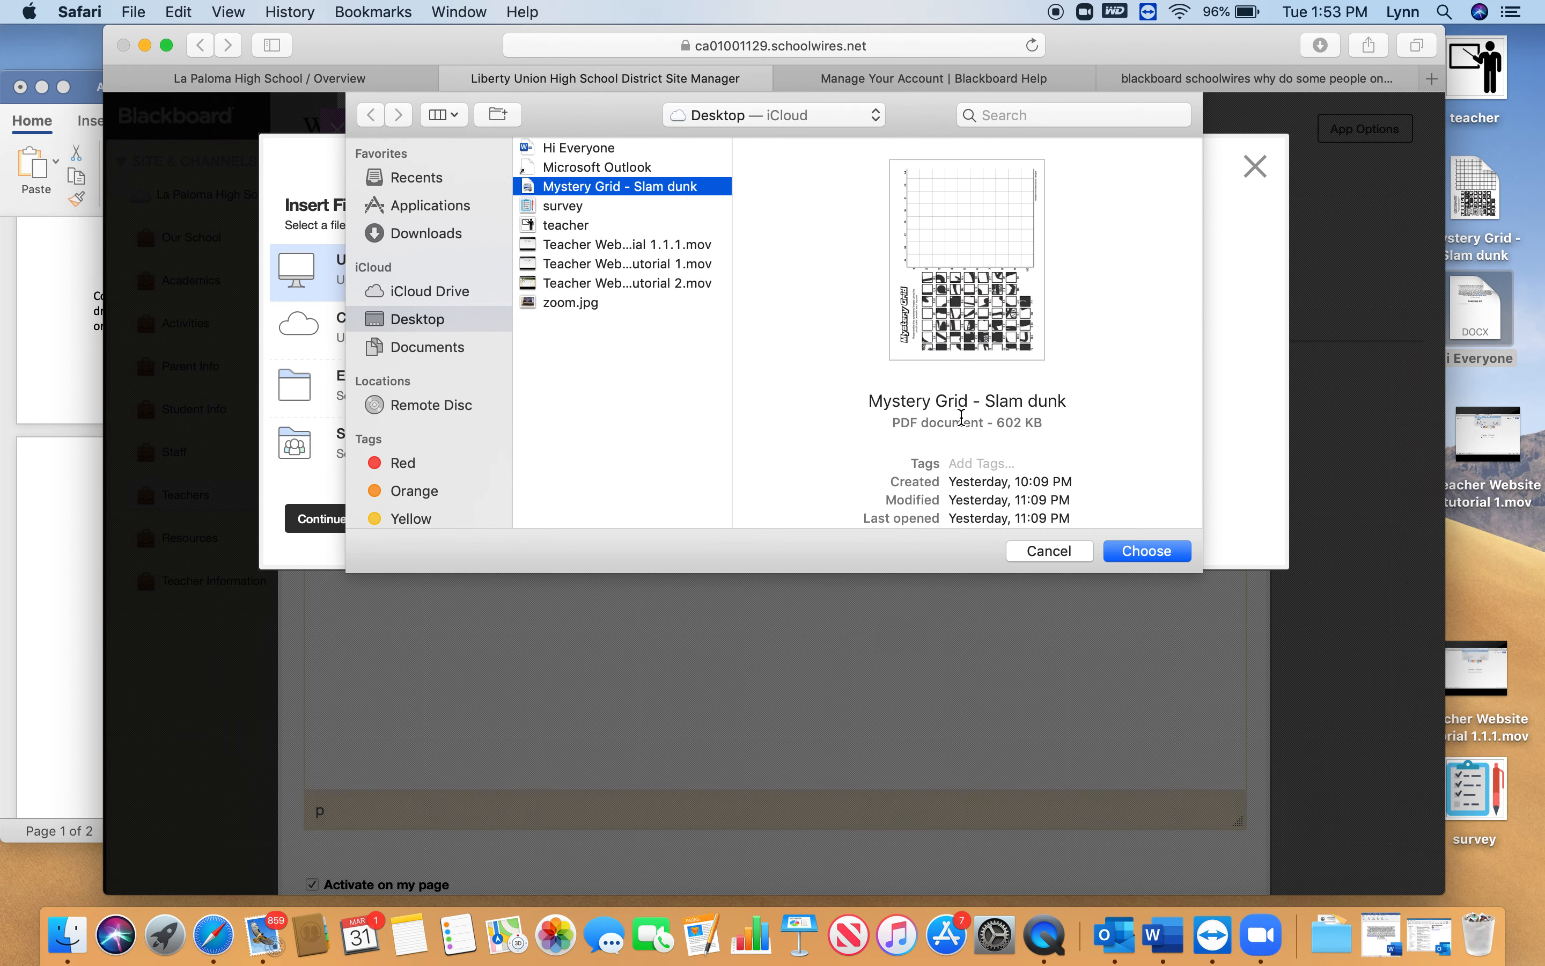
left_click(1148, 553)
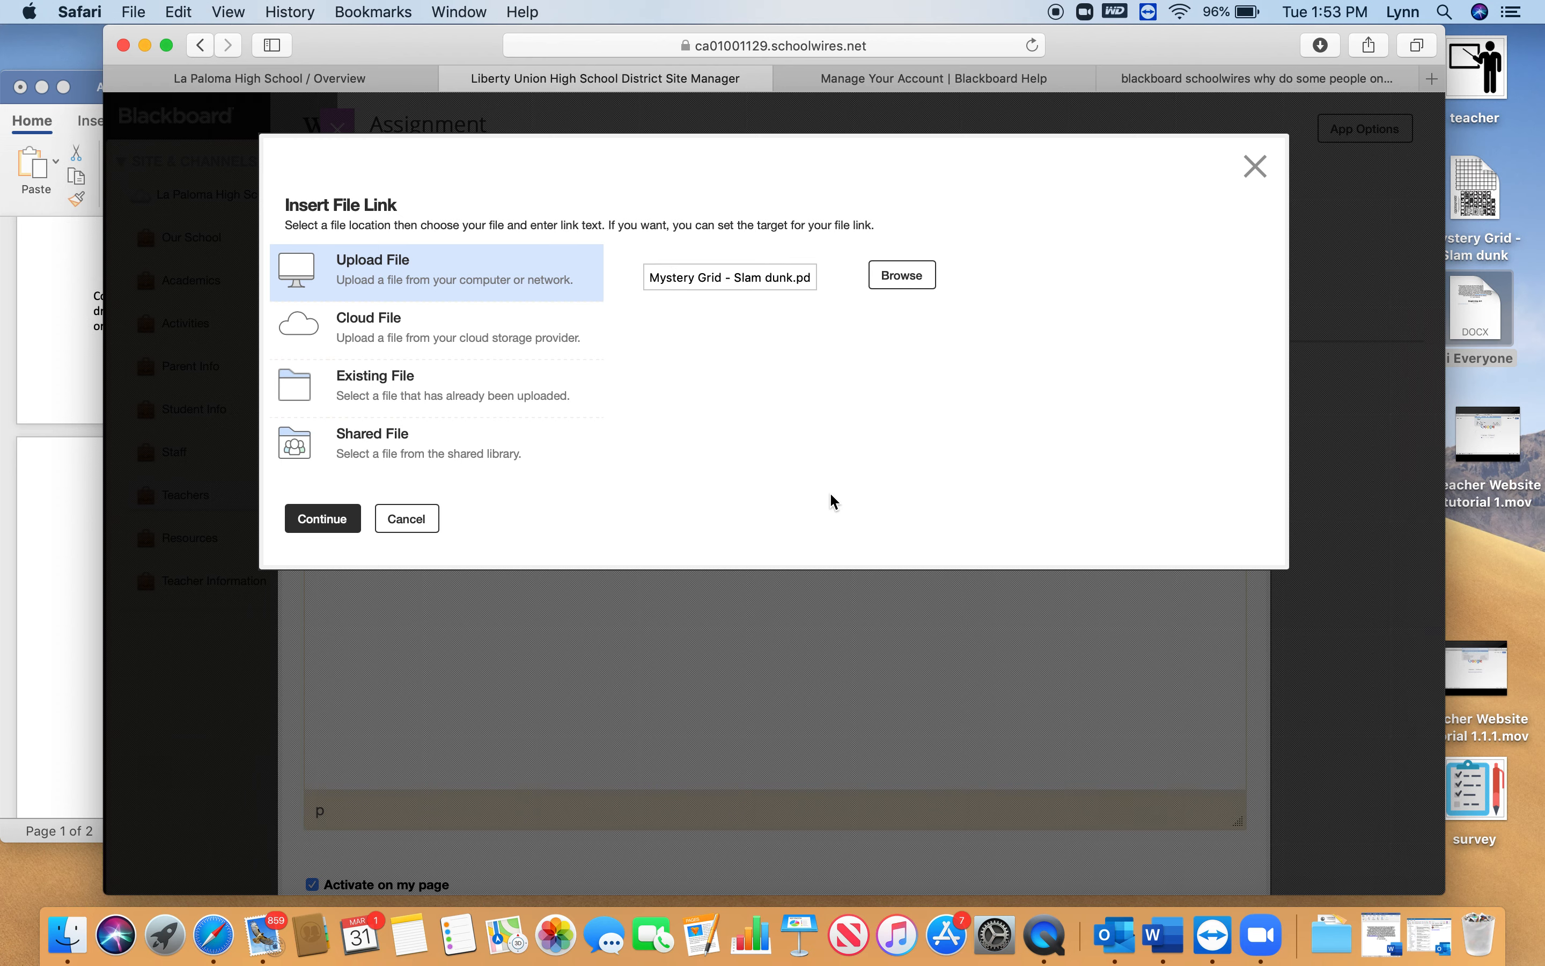
left_click(326, 520)
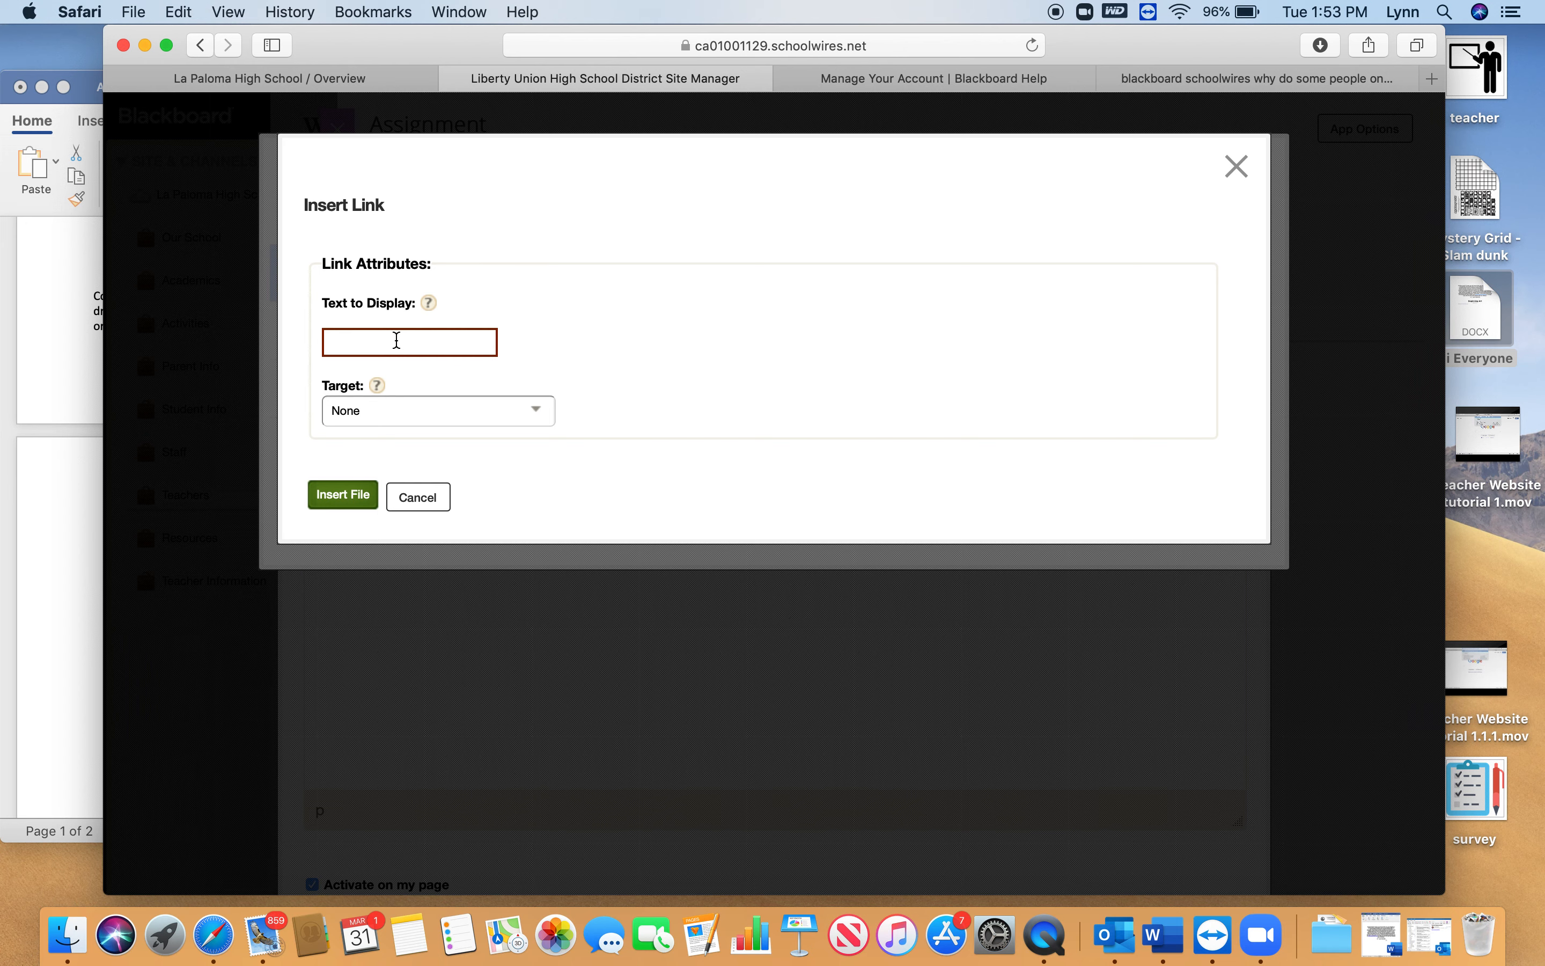
Insert the file link with the display text "Click here for Print at Home Option Mystery Grid" and target None
type("Click here for Print ")
type("at ")
type("Home Option")
type(" Myster")
type("y Grid")
left_click(539, 412)
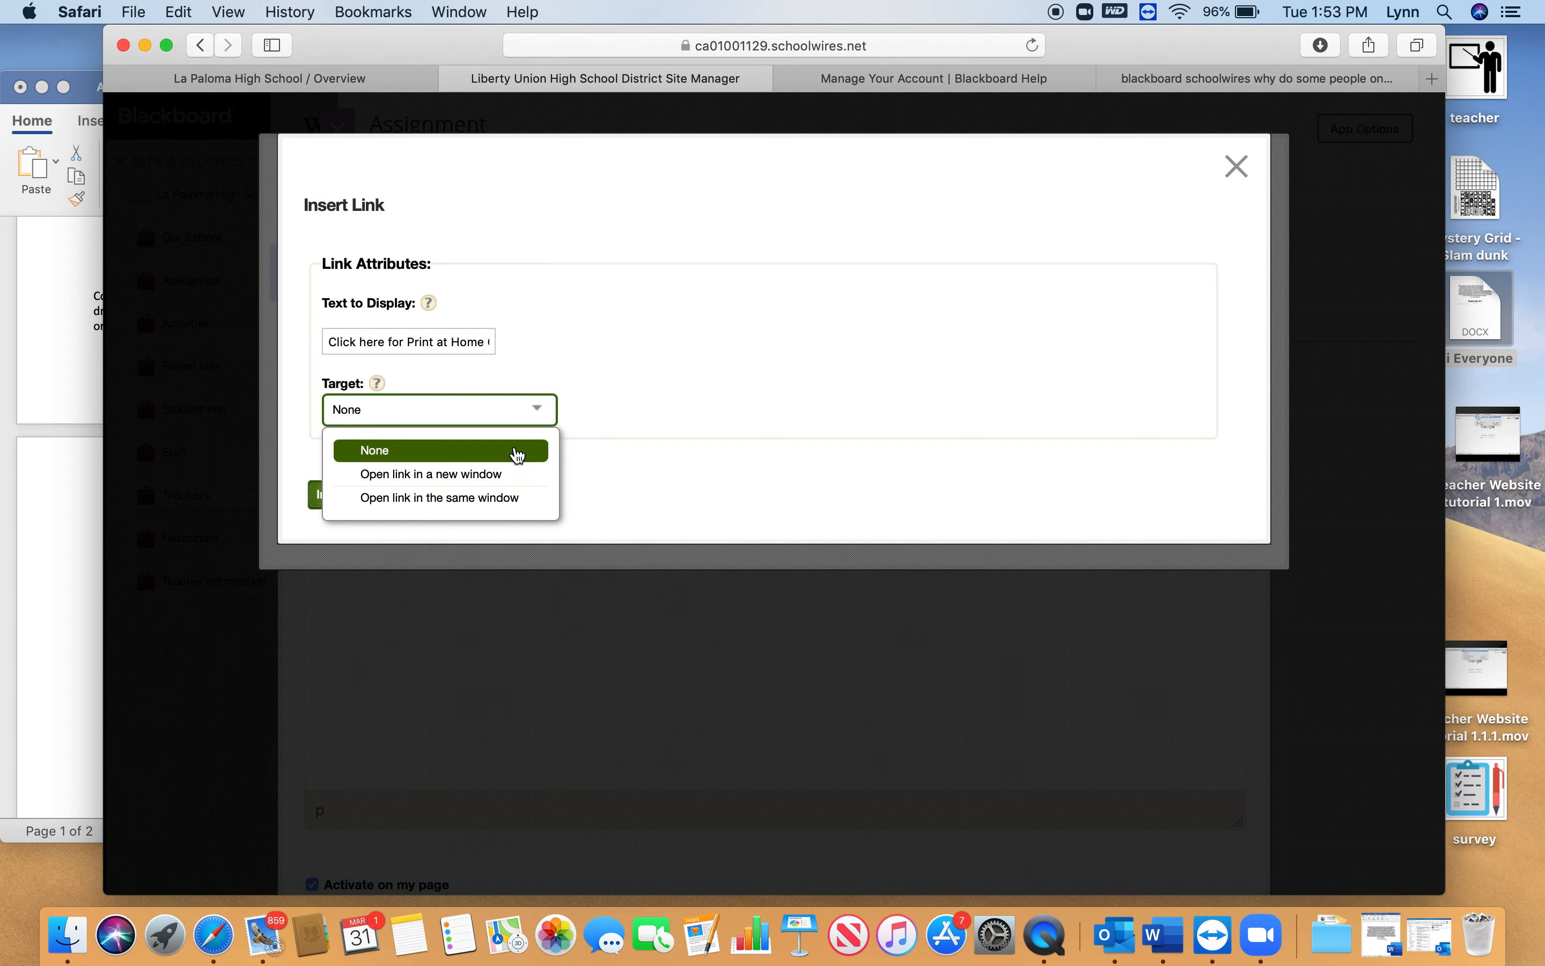
left_click(520, 459)
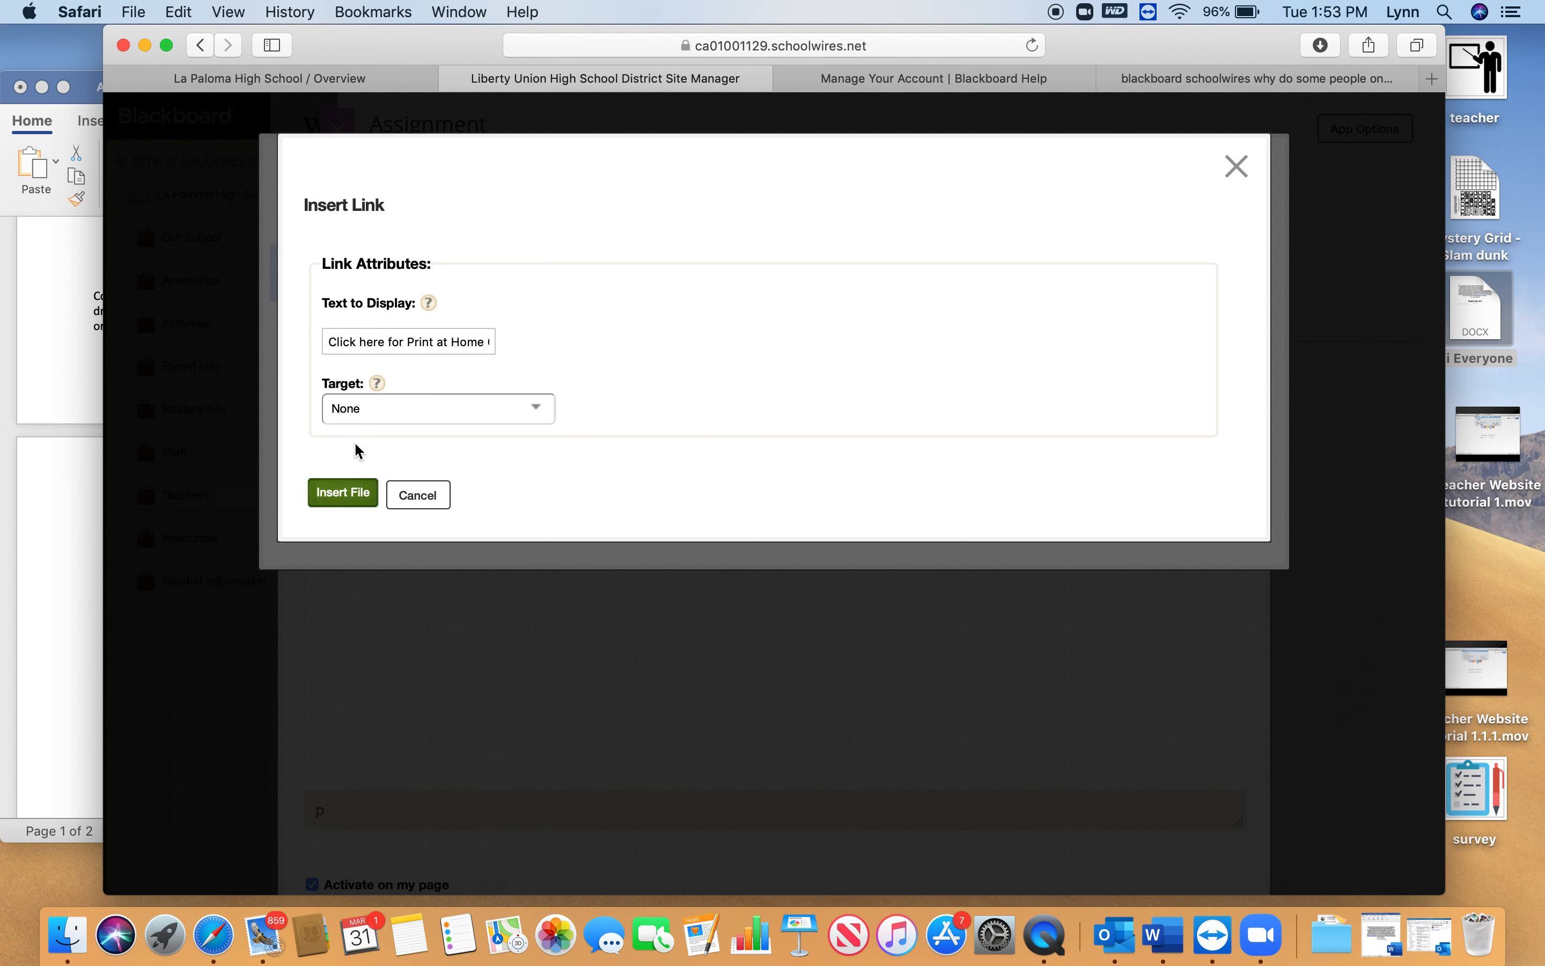
left_click(359, 502)
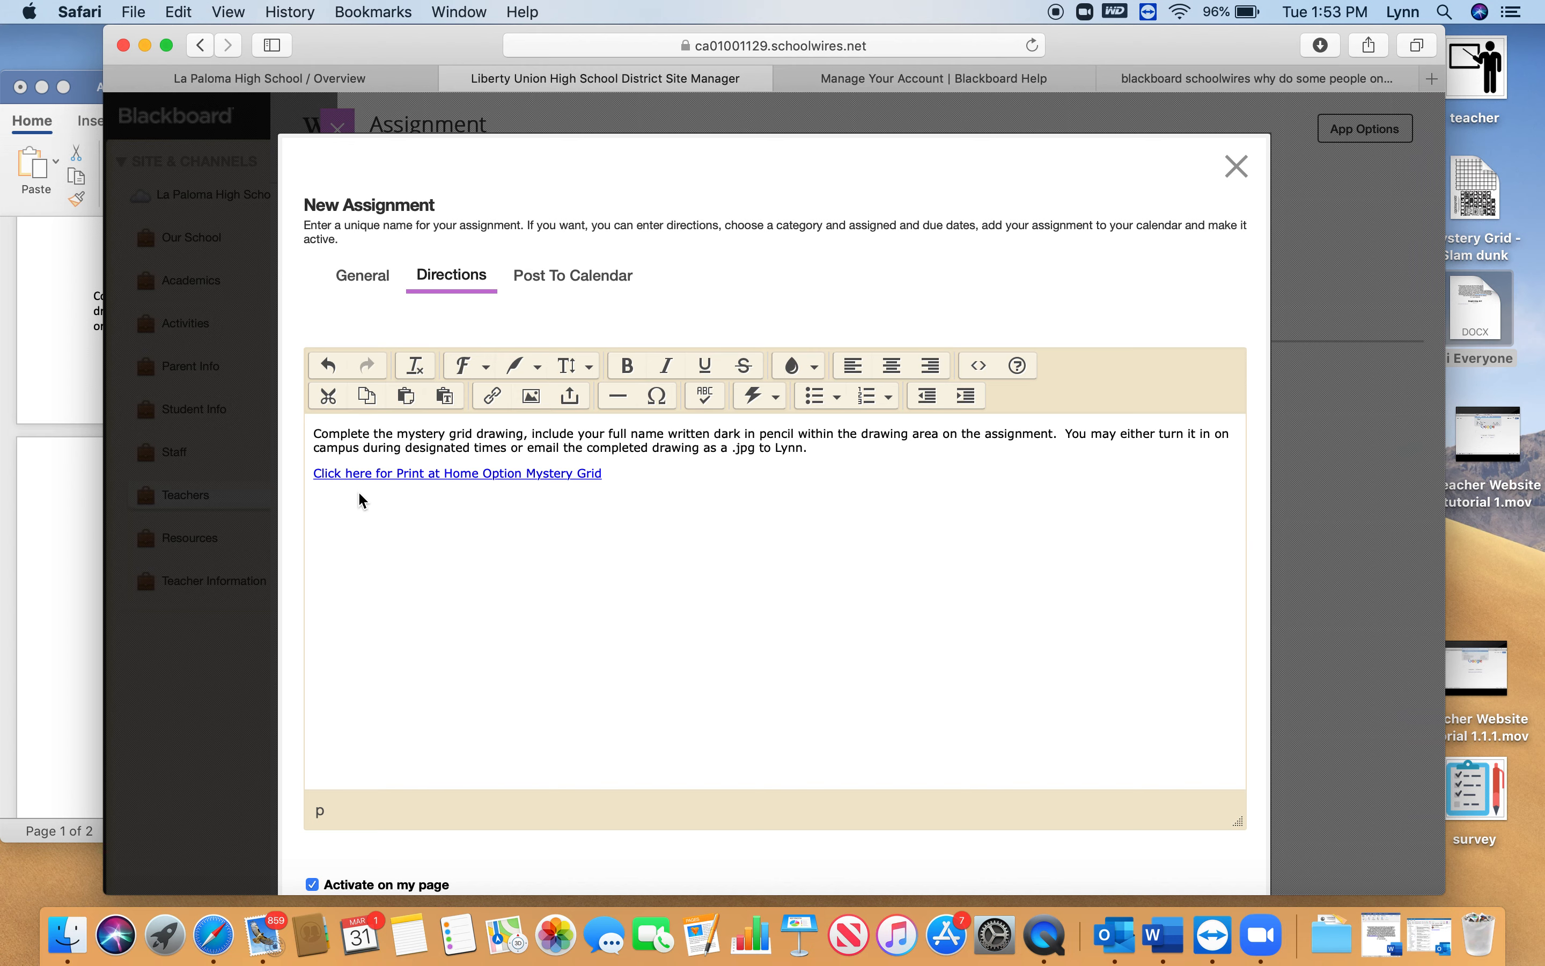
Center-align the assignment directions and the Mystery Grid file link
left_click_drag(642, 474, 315, 435)
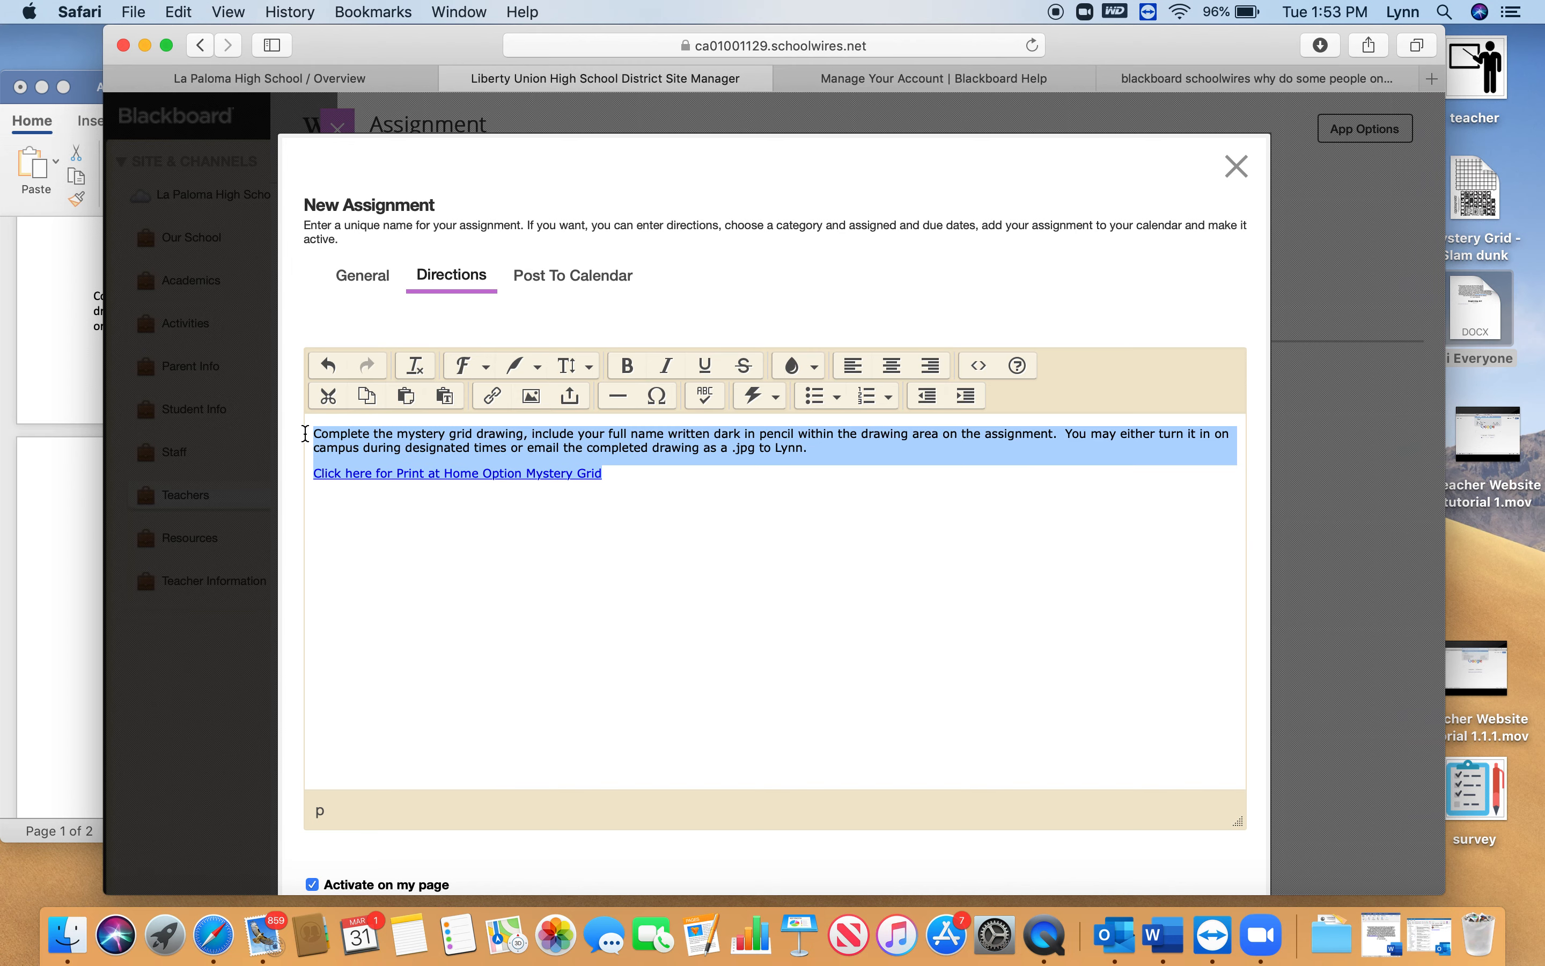
left_click(893, 365)
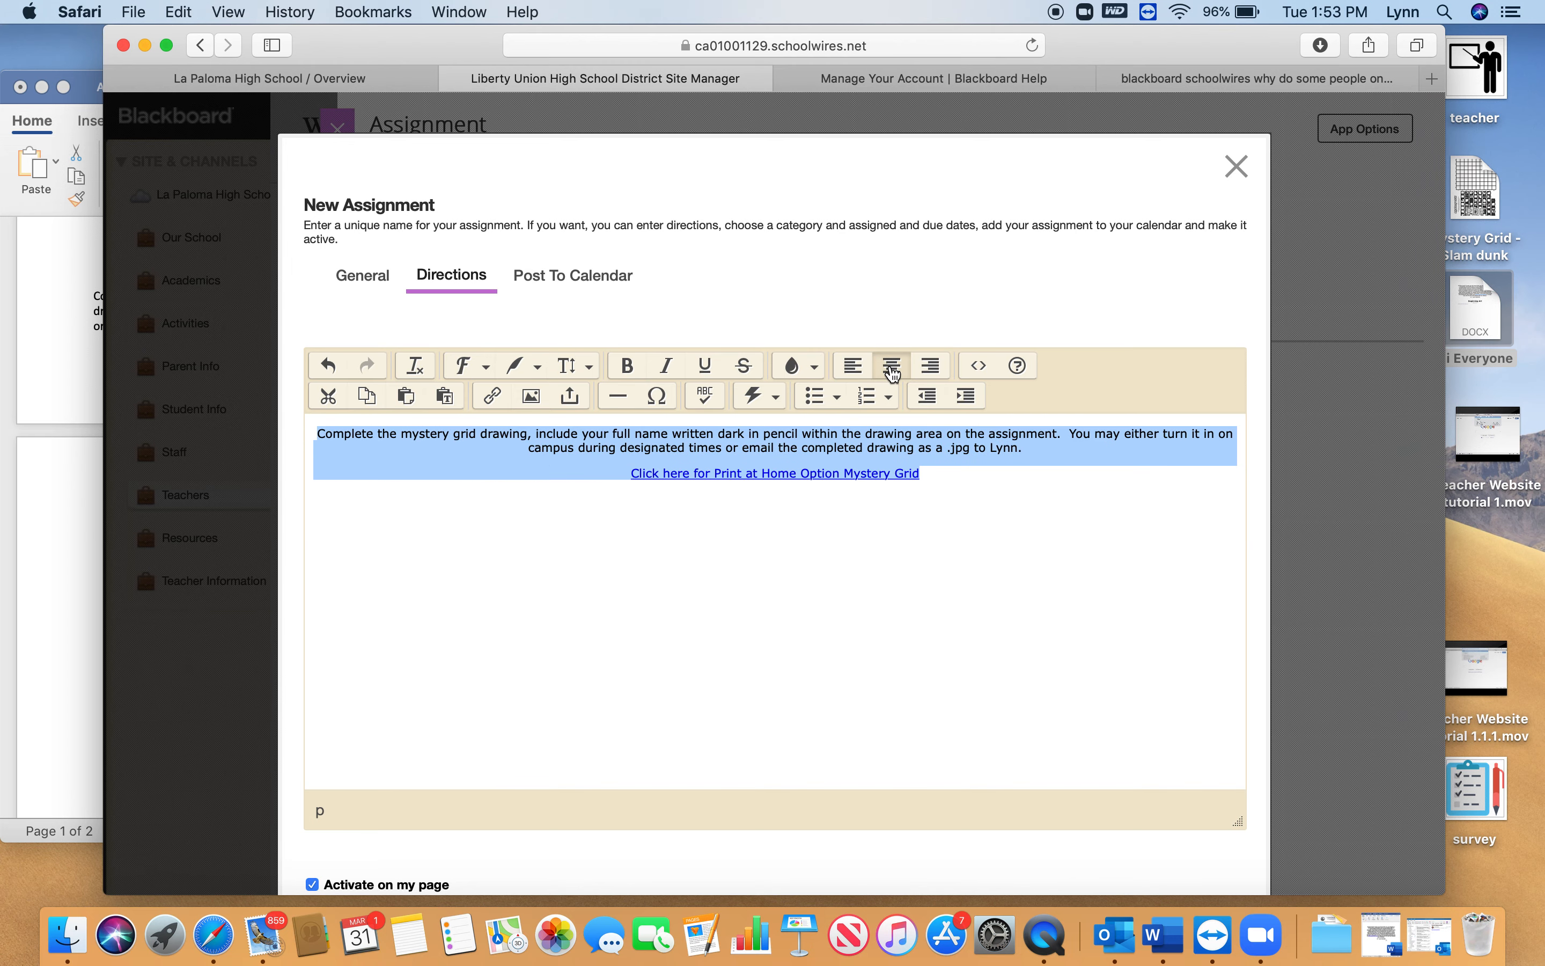
left_click(764, 546)
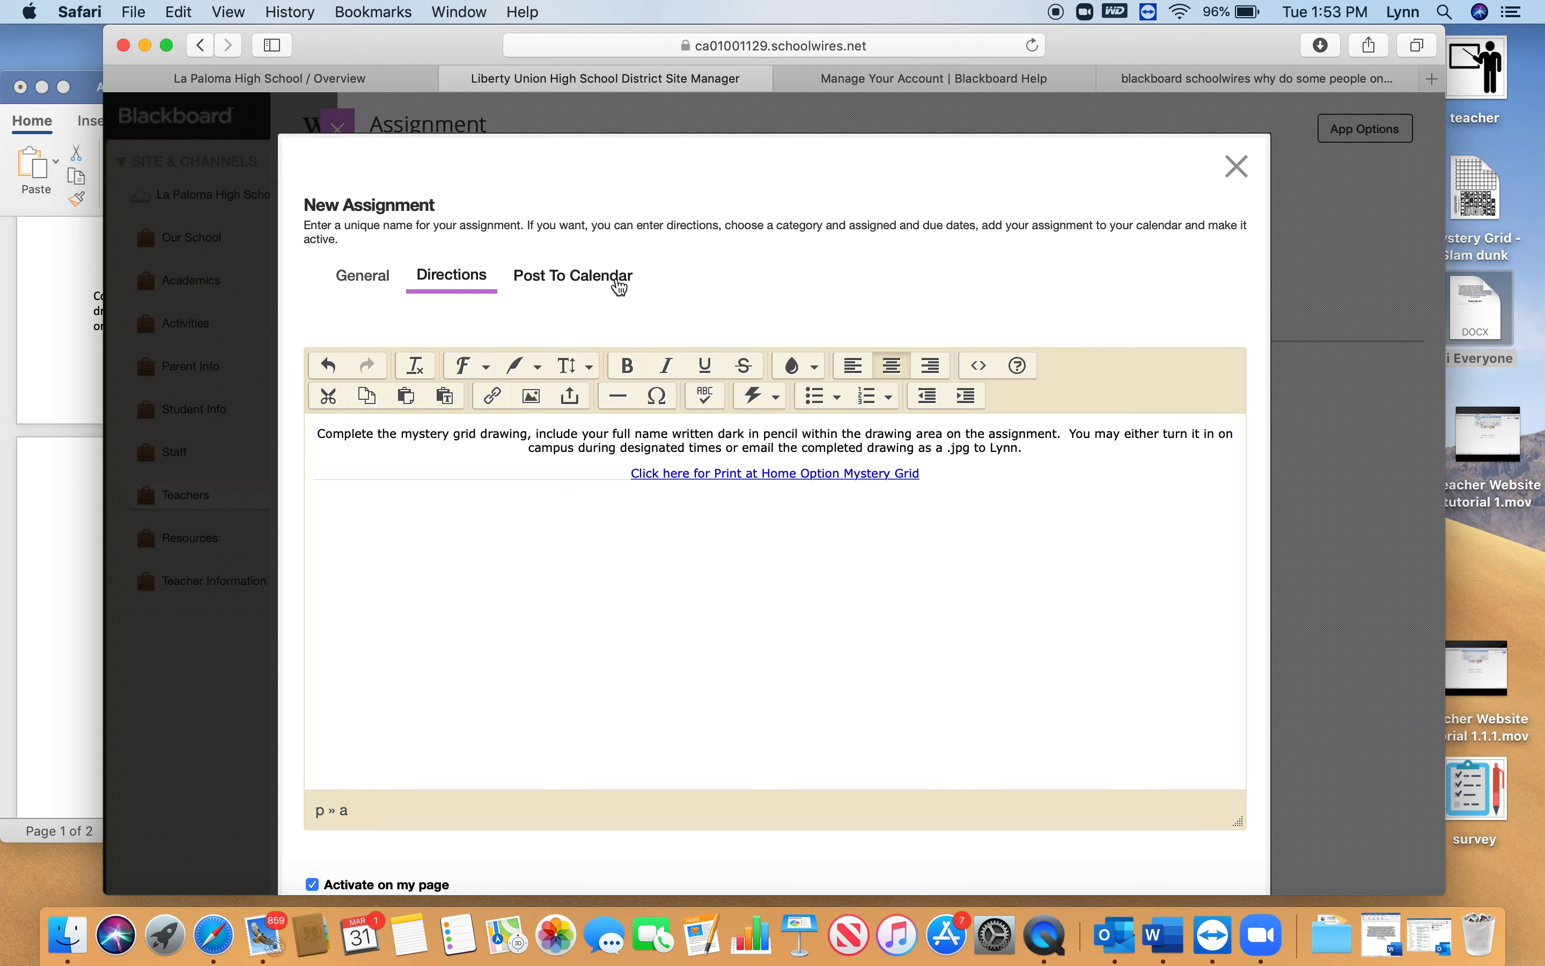
Post the assignment to the Calendar App calendar with calendar category None, and save the assignment
left_click(563, 278)
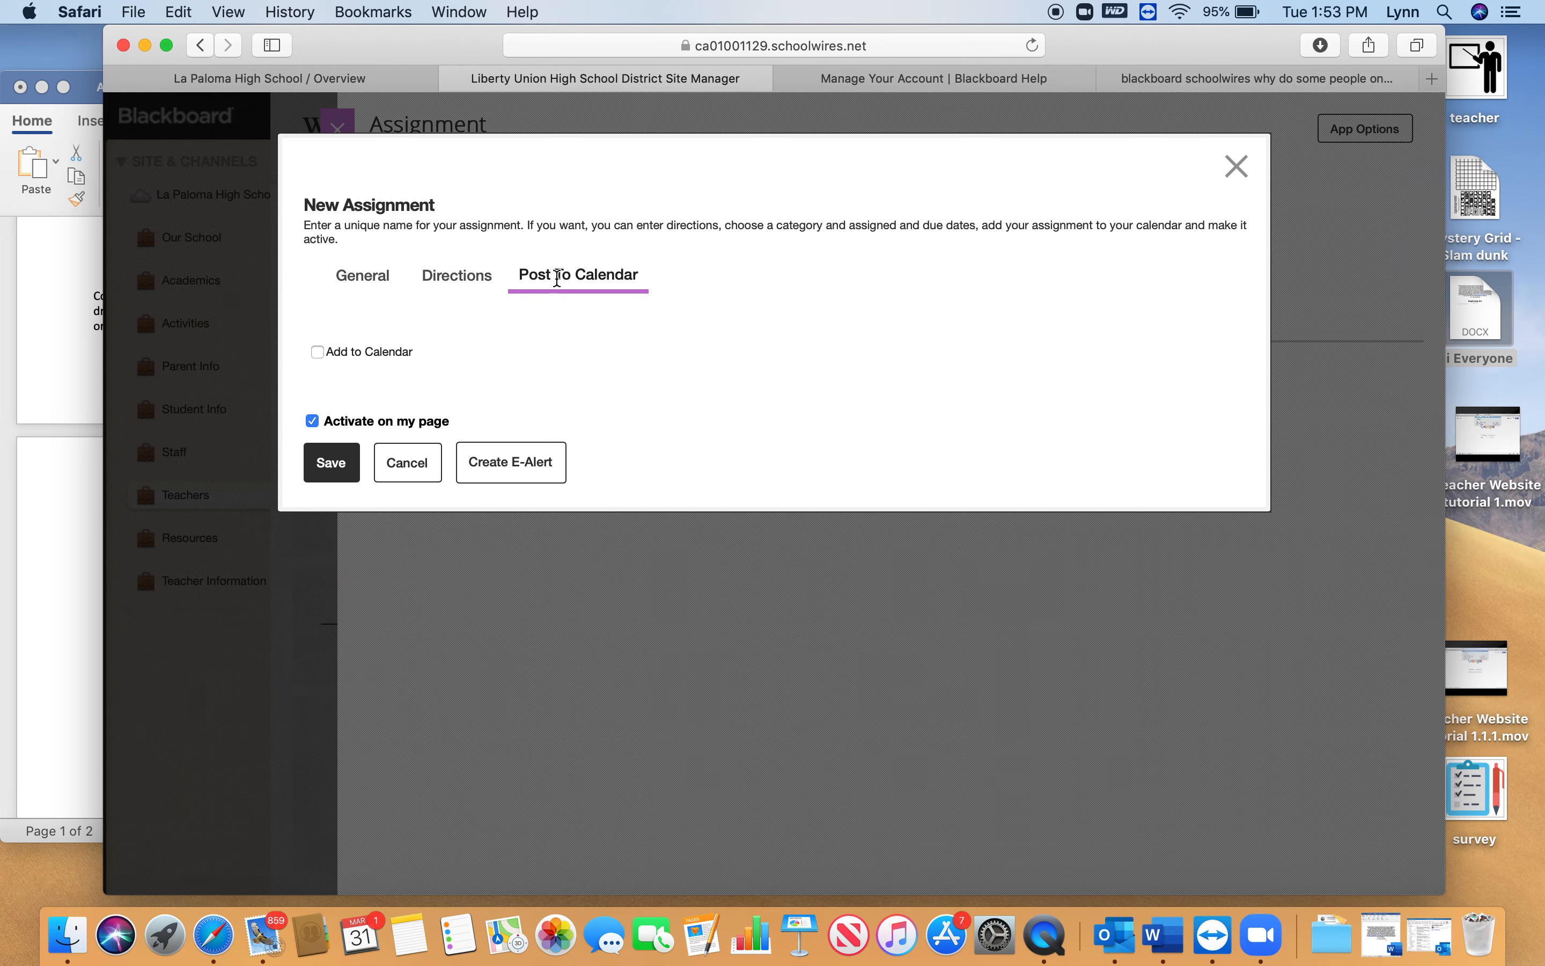
key("super+shift+backslash")
left_click(628, 268)
left_click(319, 352)
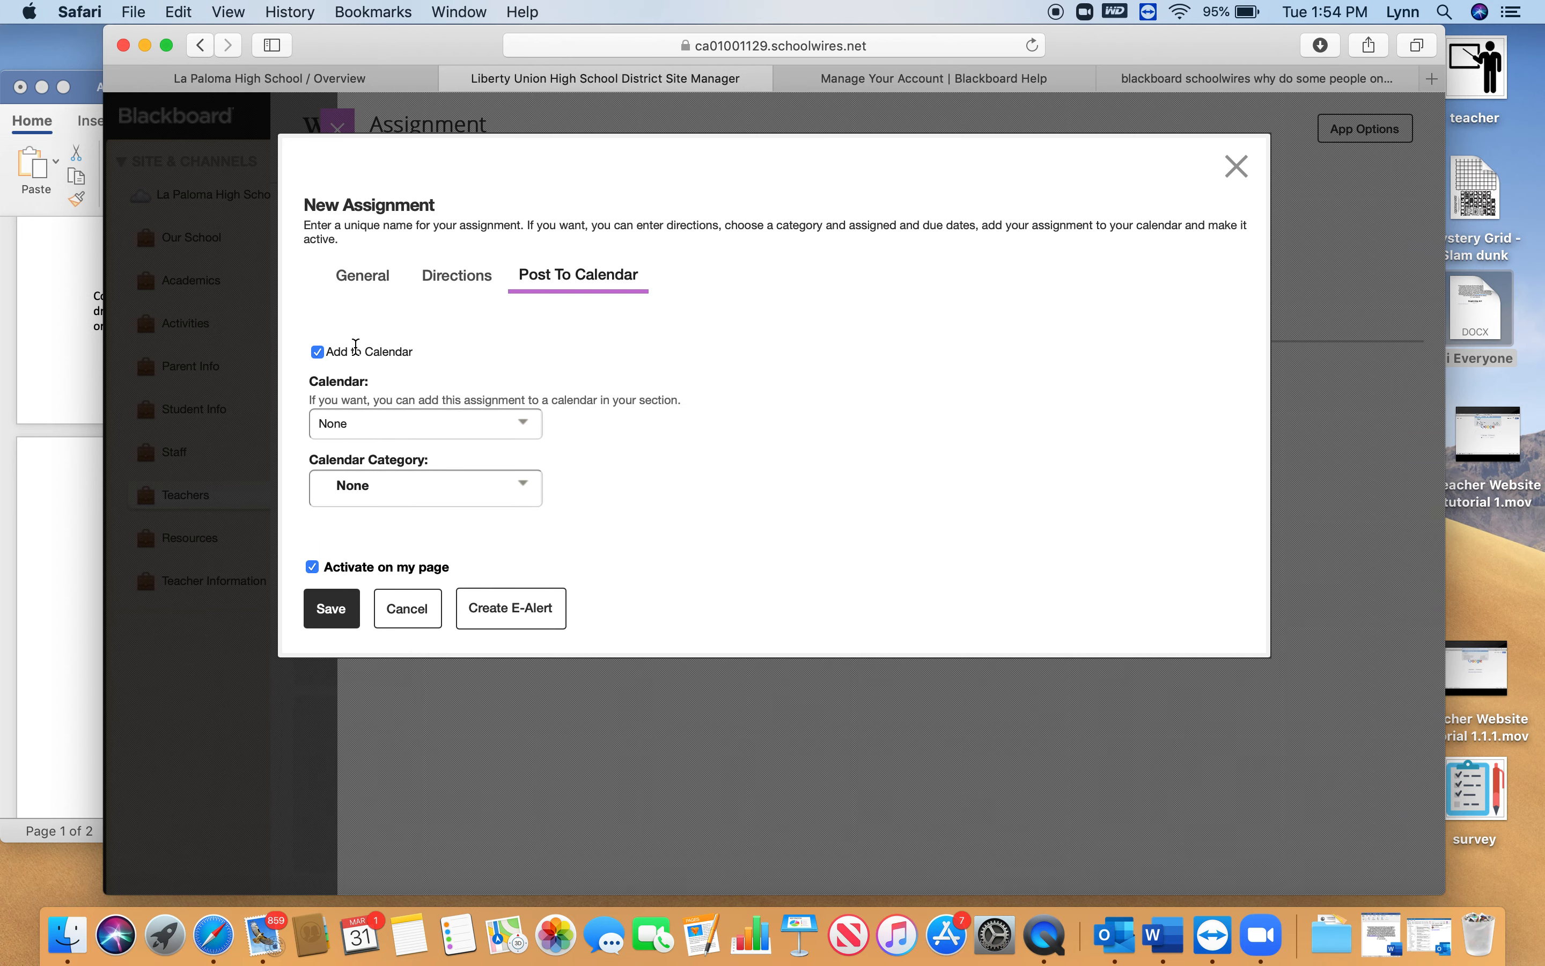
left_click(535, 427)
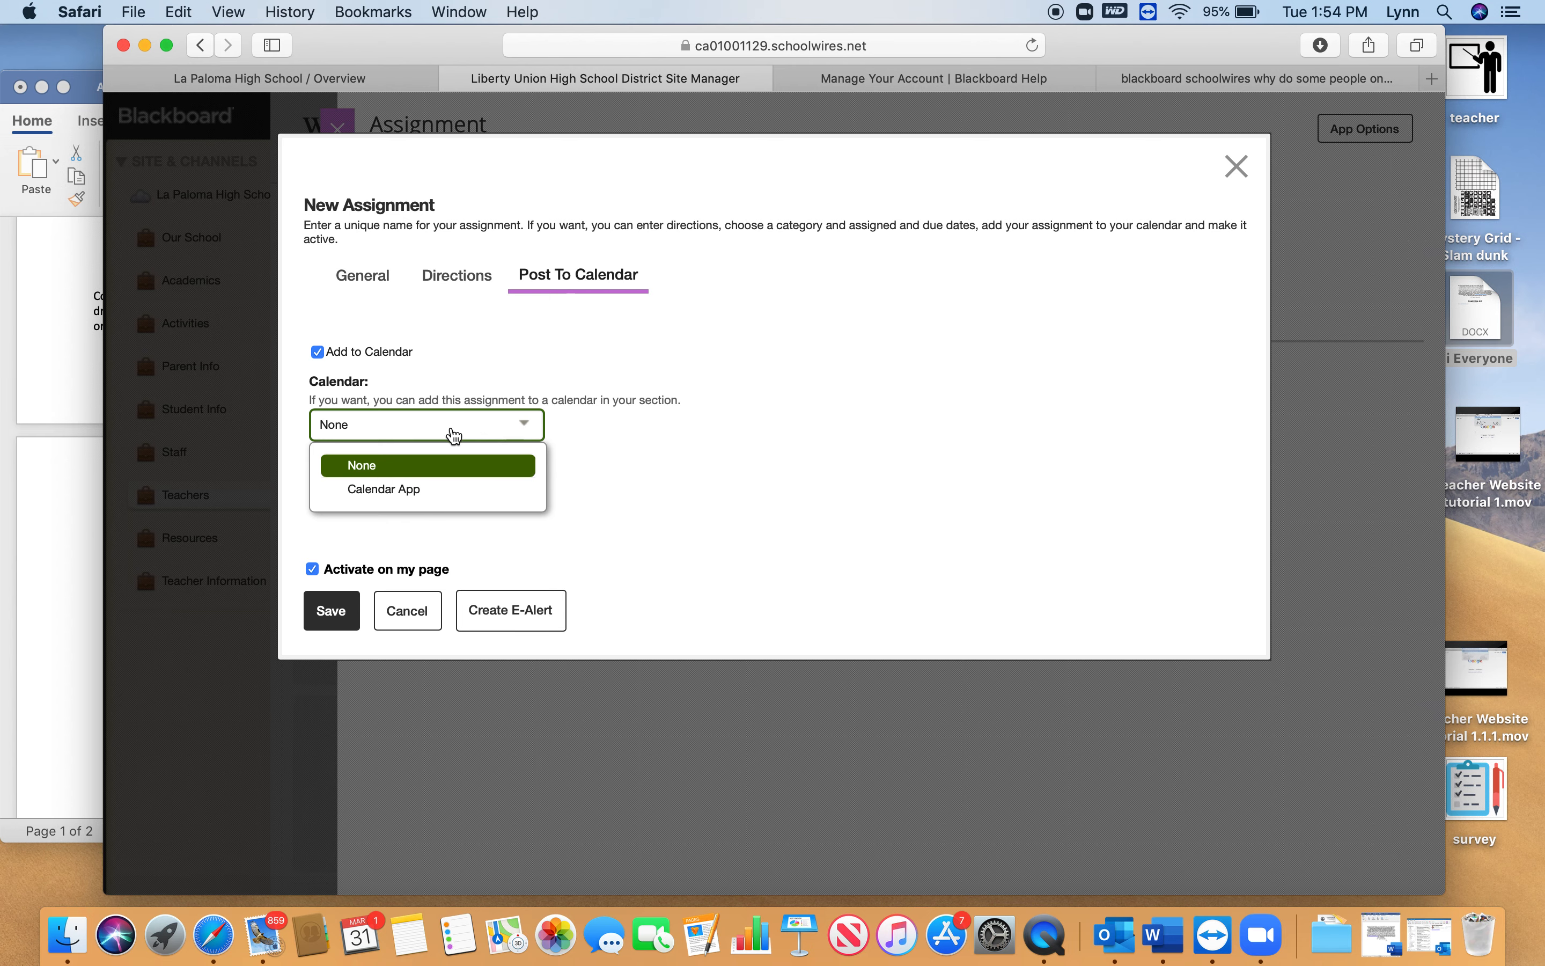
left_click(423, 492)
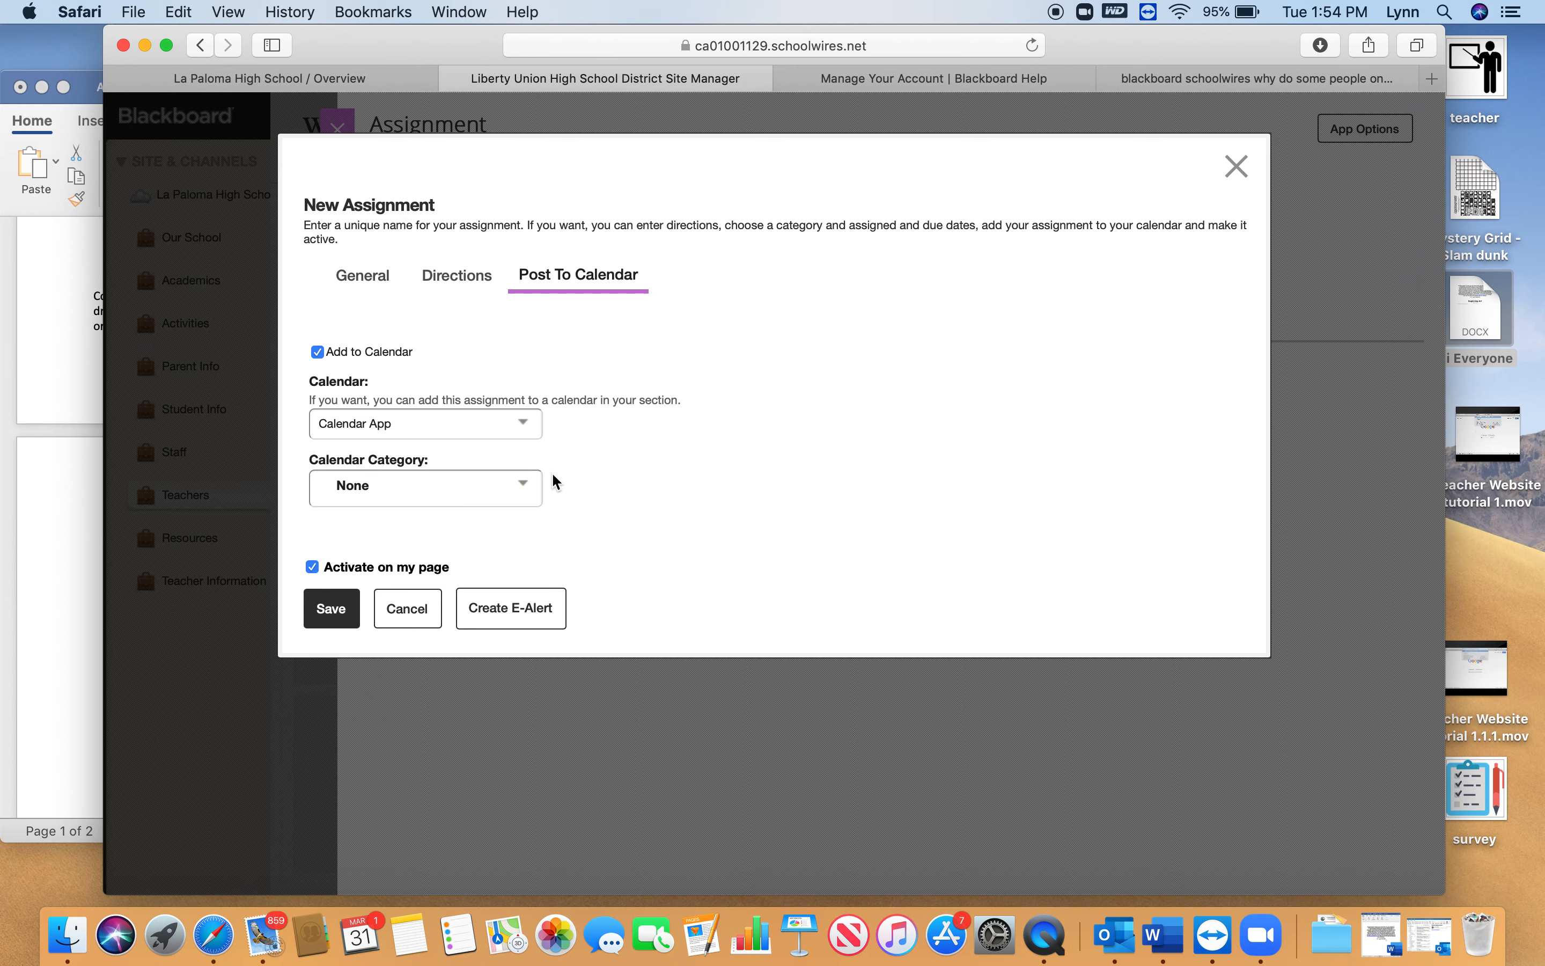
left_click(531, 497)
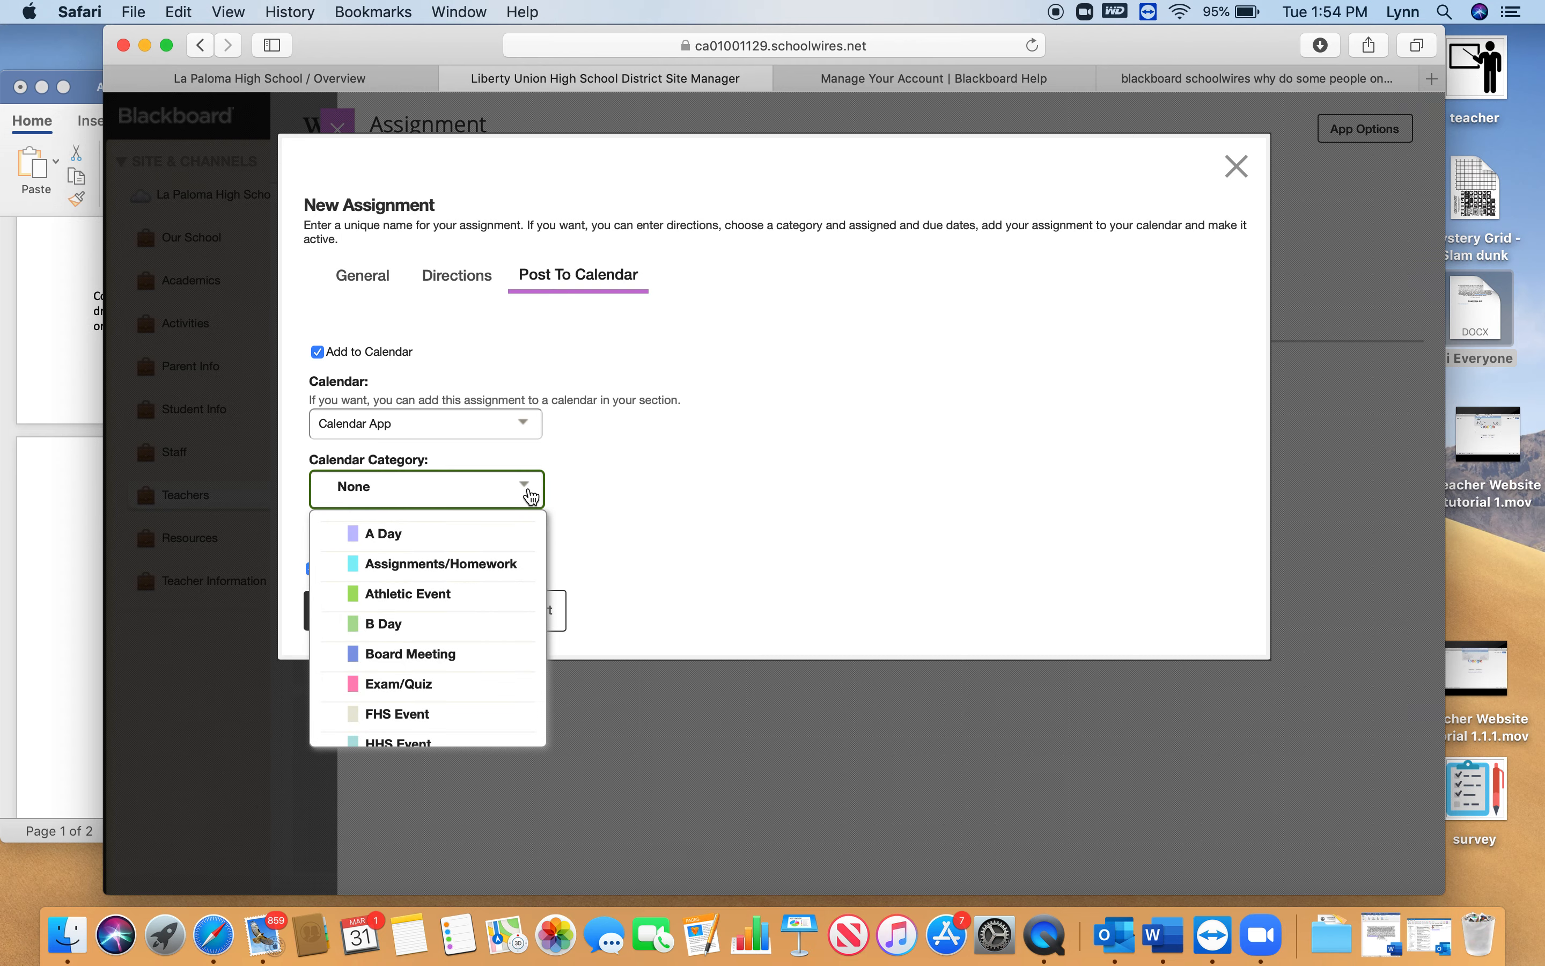
left_click(570, 479)
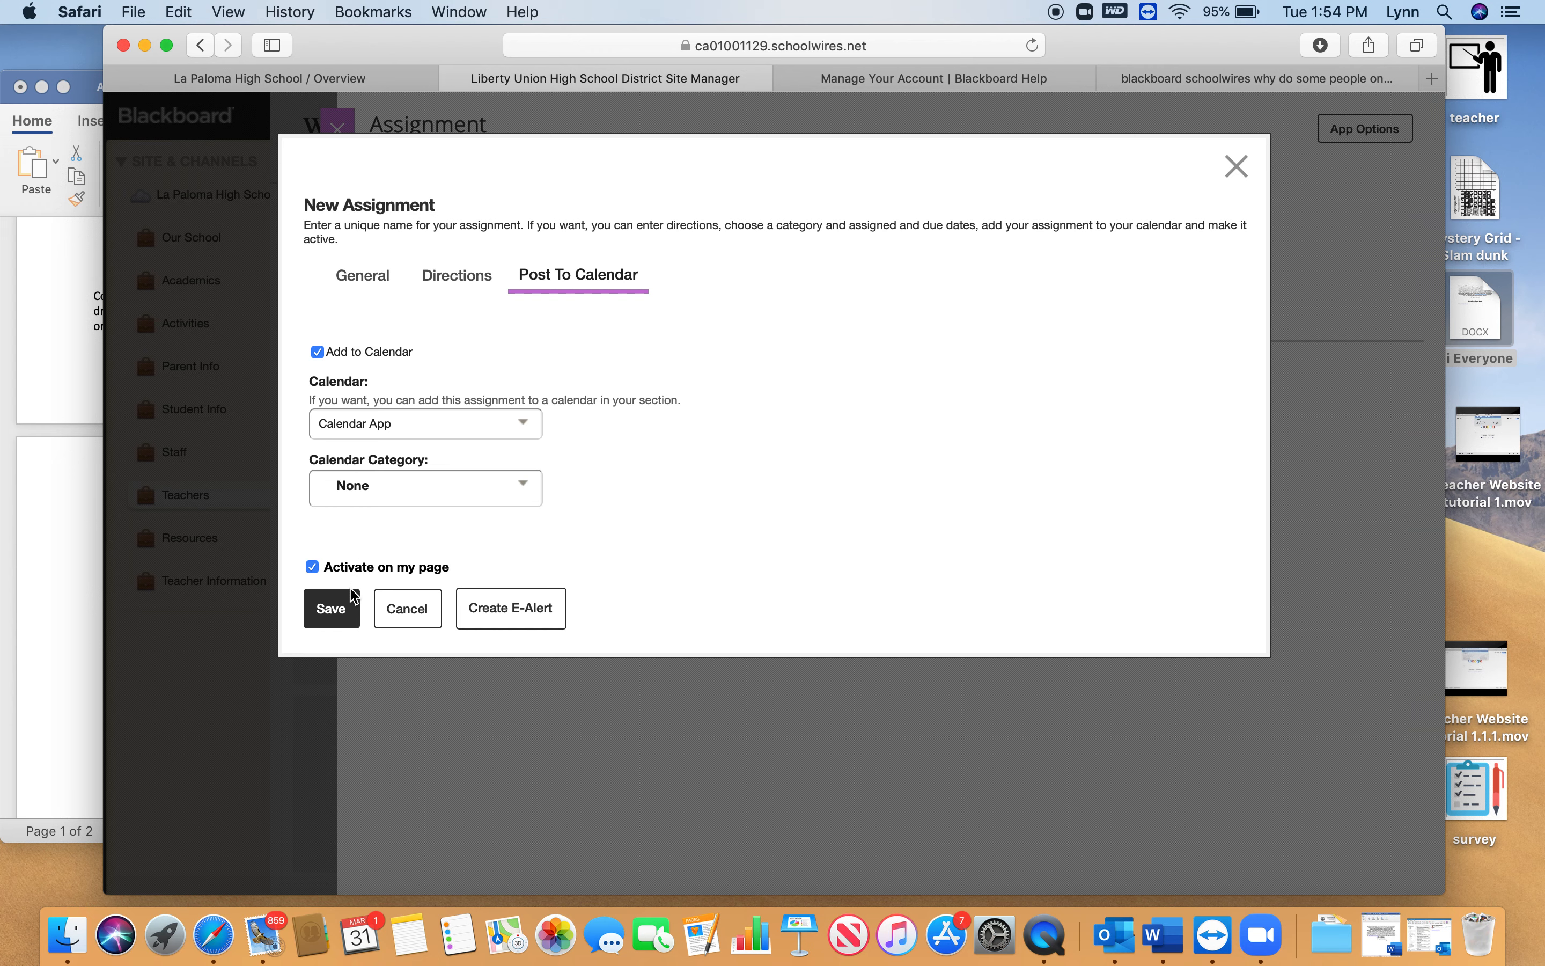
left_click(337, 610)
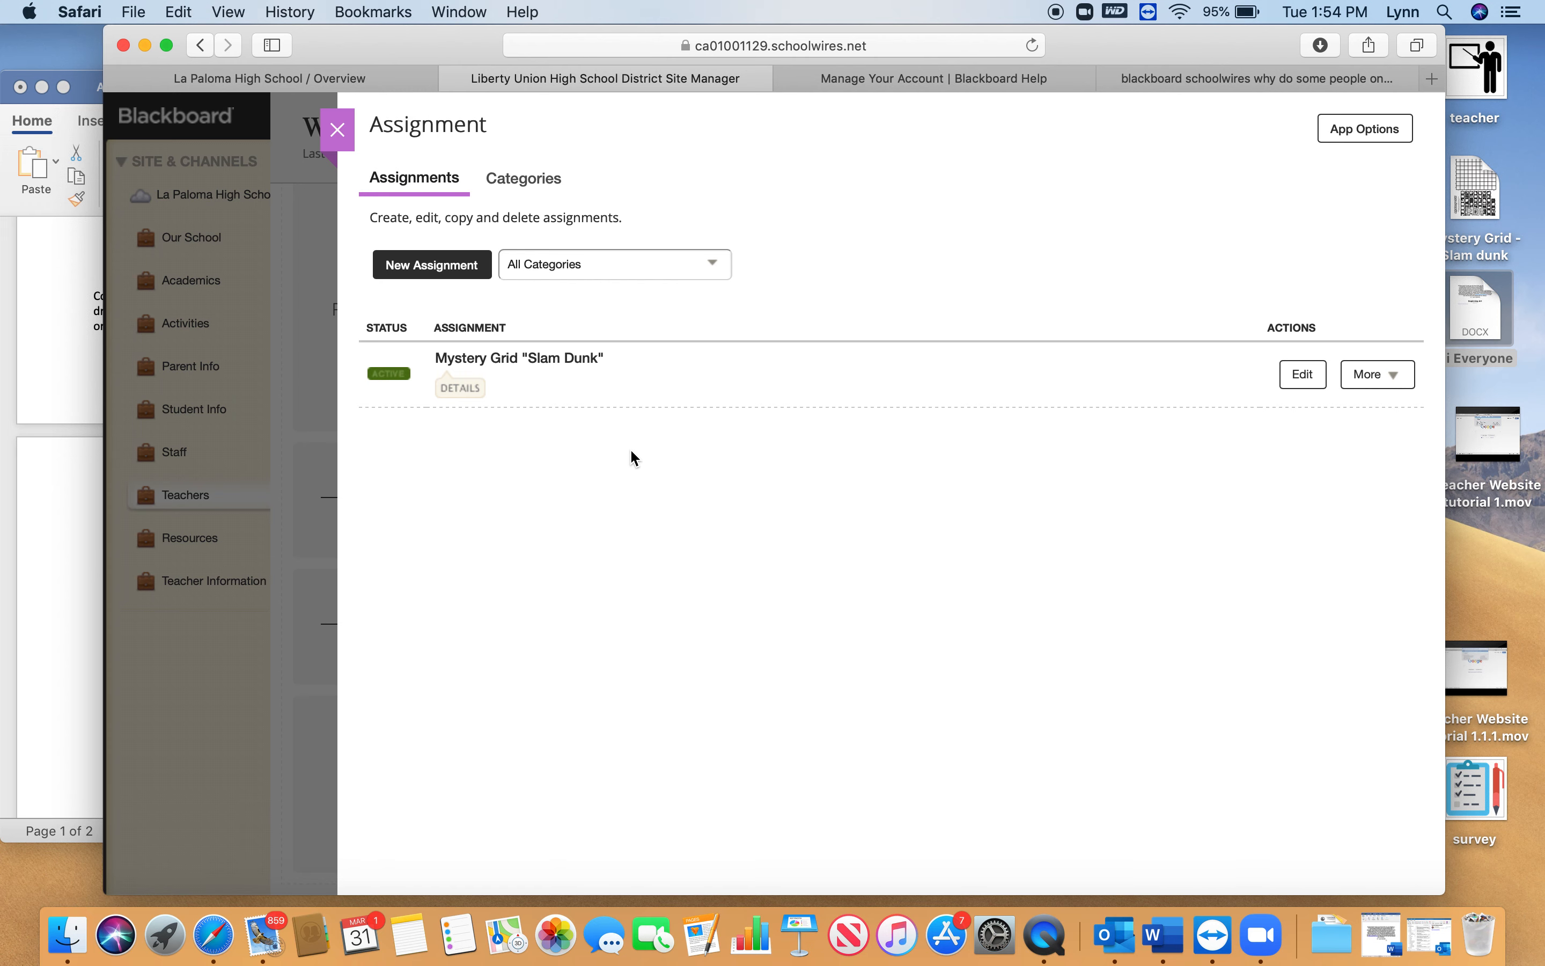
Remove the upper of the two dividers below the welcome text on the Welcome page and return to the section workspace
left_click(339, 131)
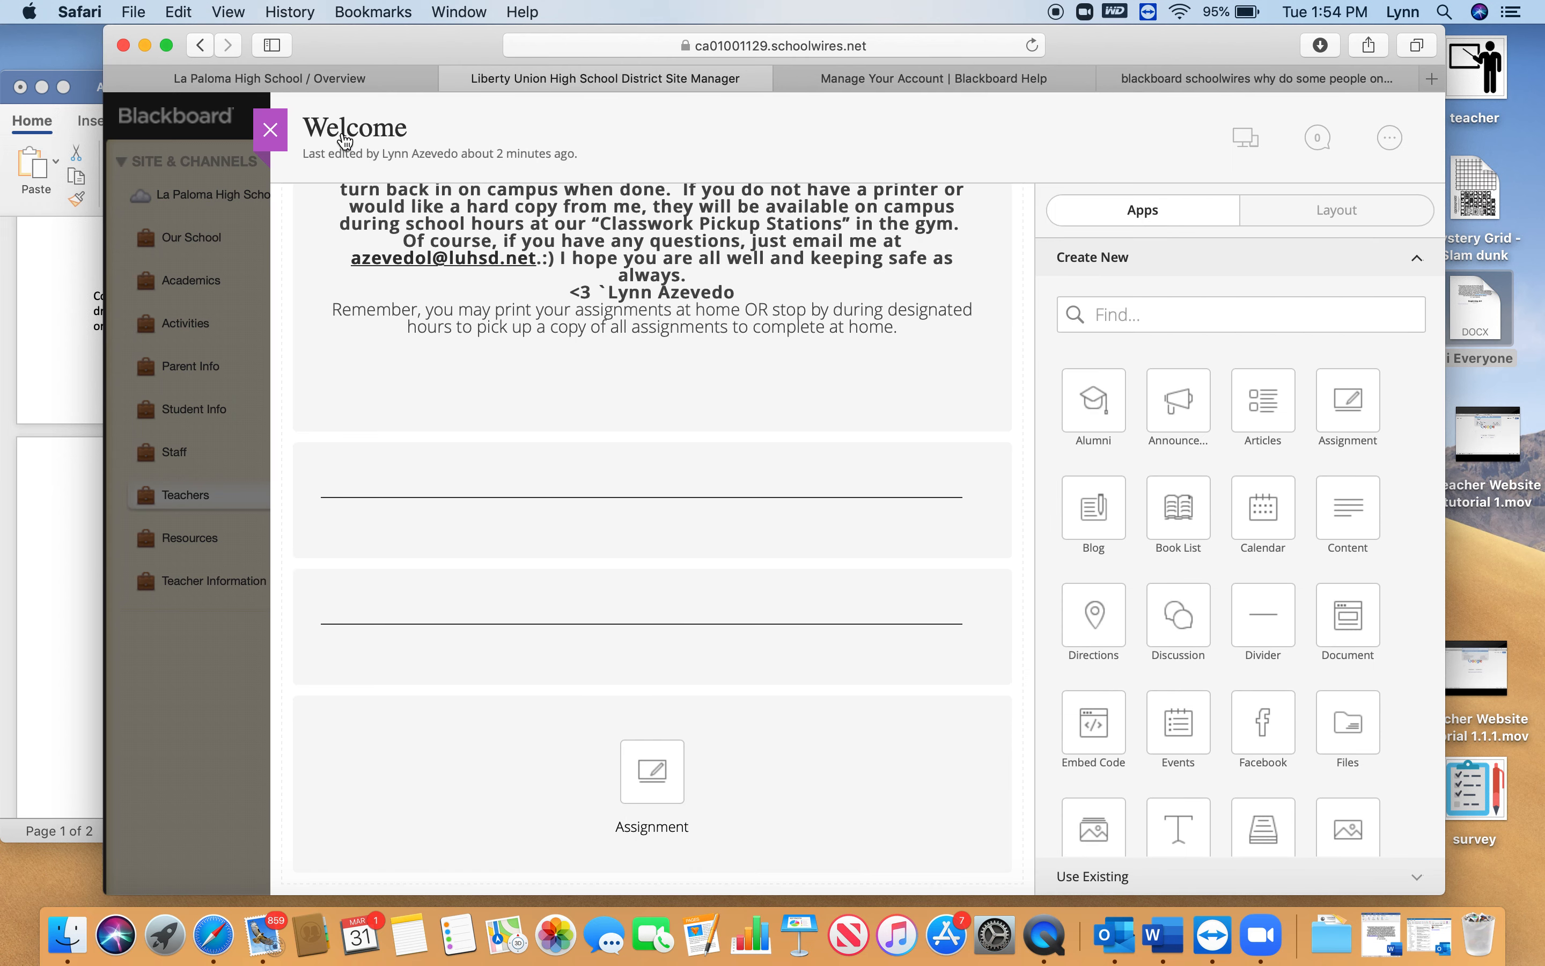
mouse_move(552, 510)
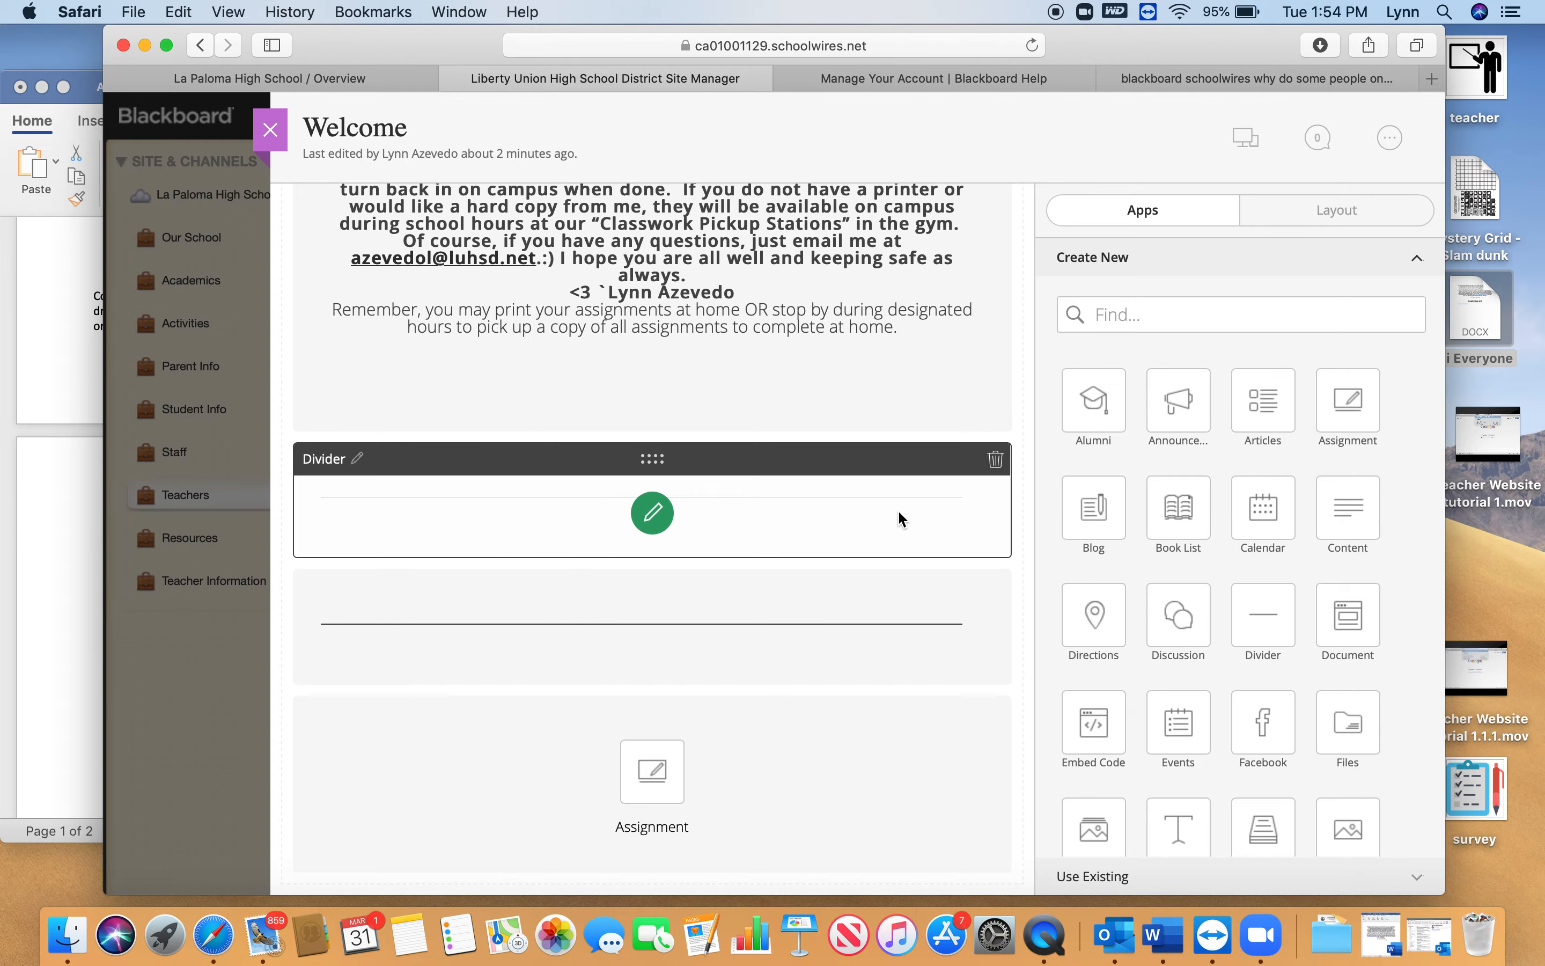
left_click(996, 459)
left_click(740, 492)
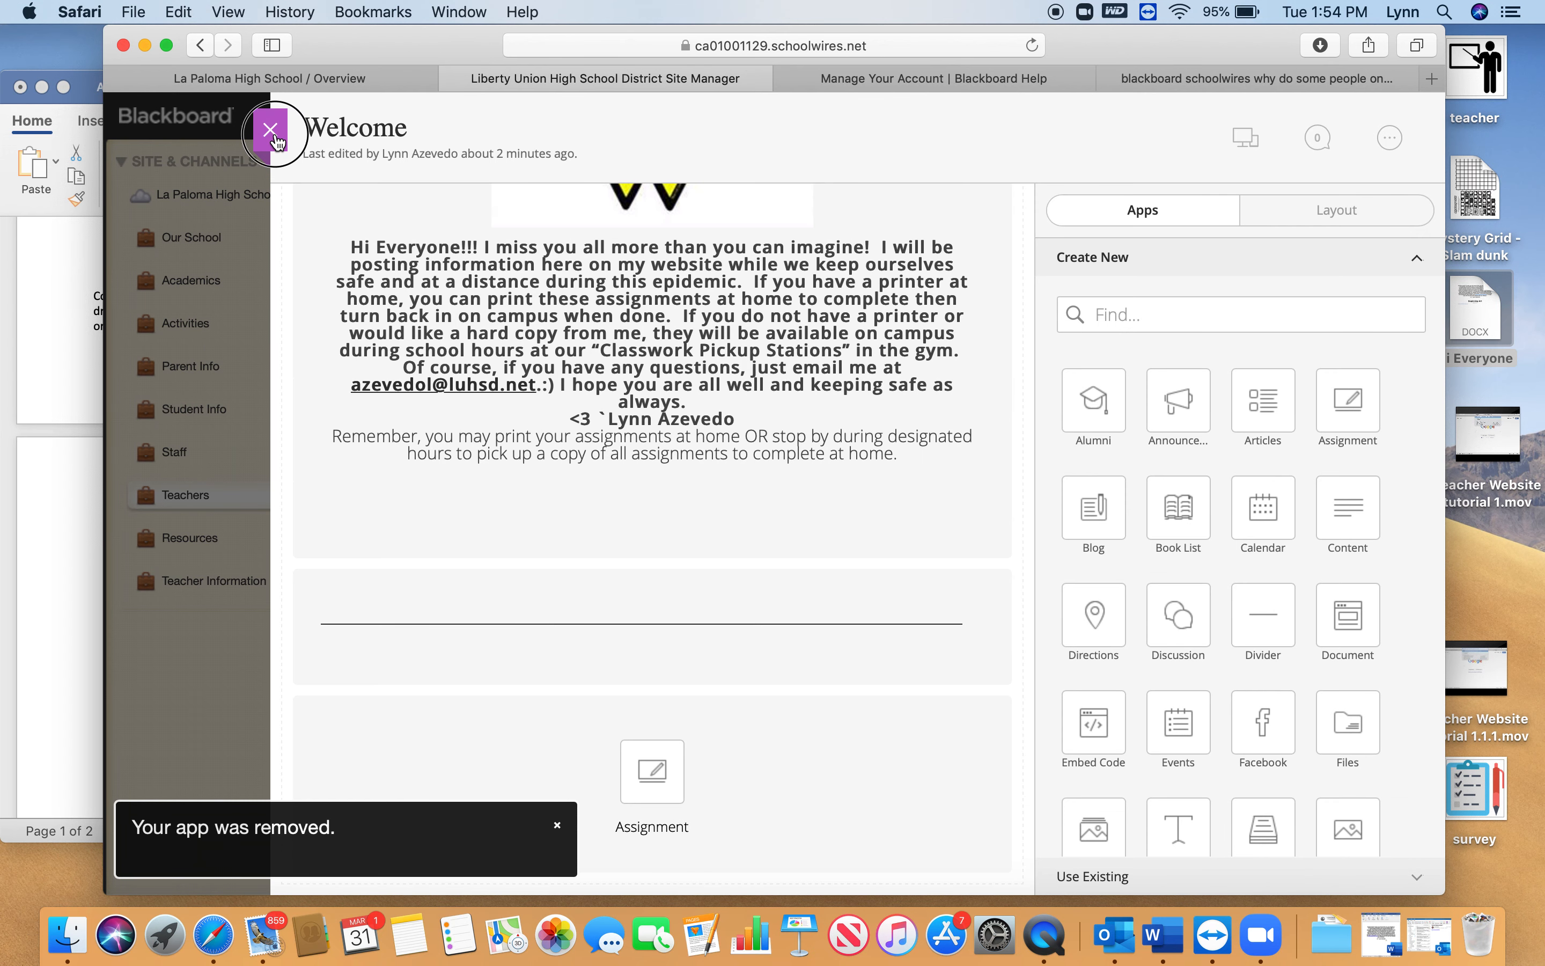
left_click(273, 133)
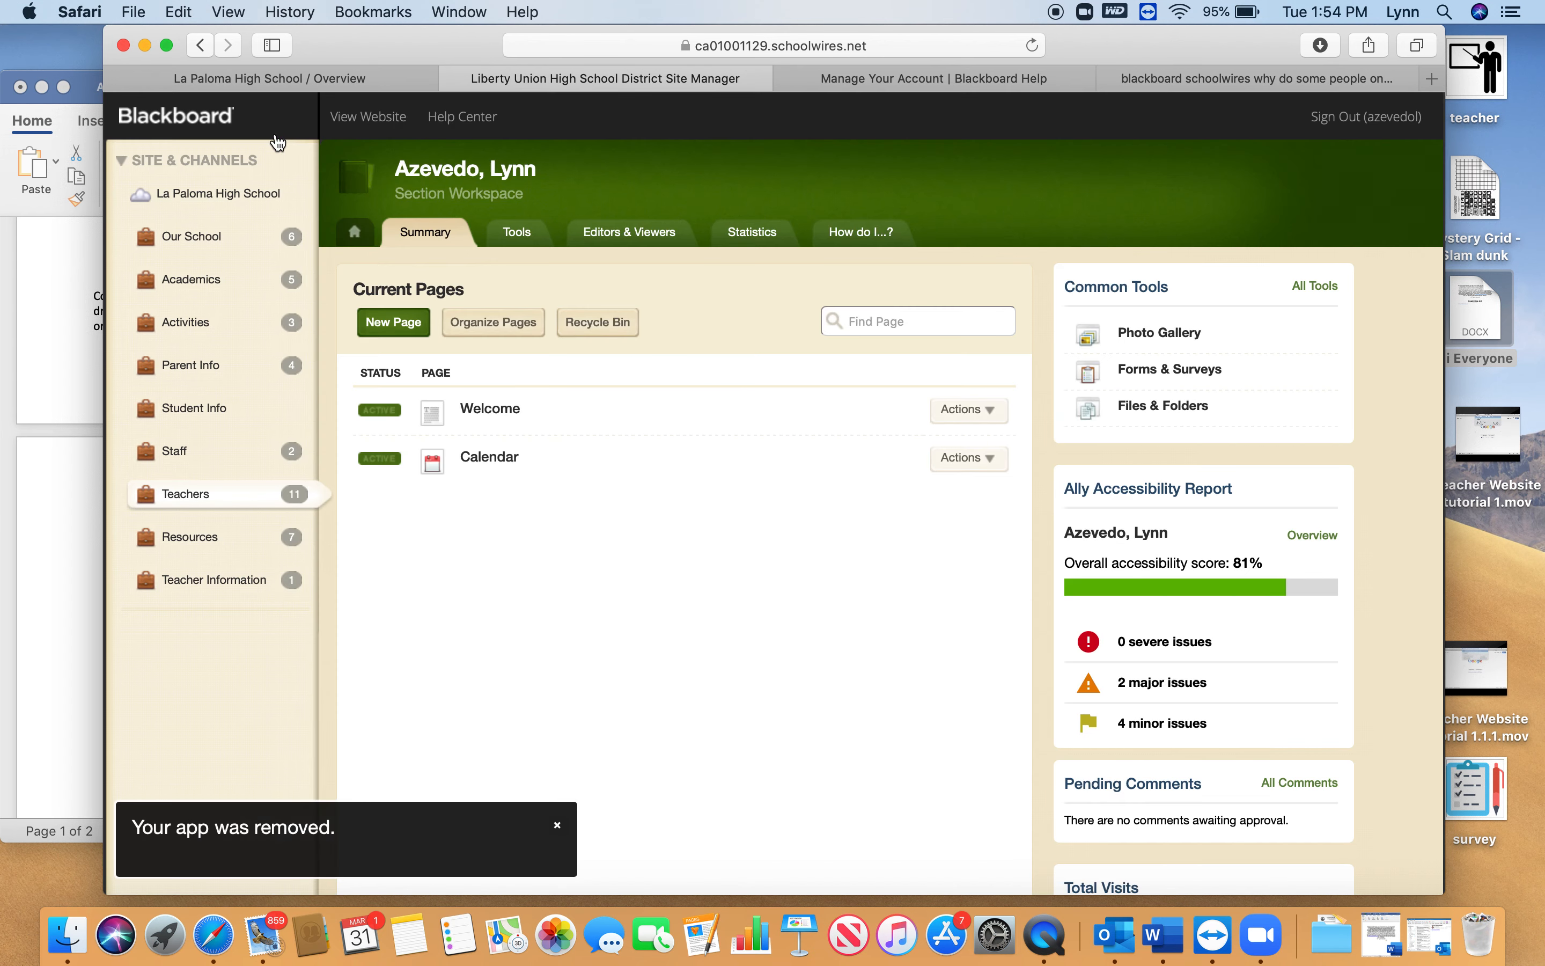
View the live teacher website and filter its assignments by the Beginning Art category
left_click(372, 117)
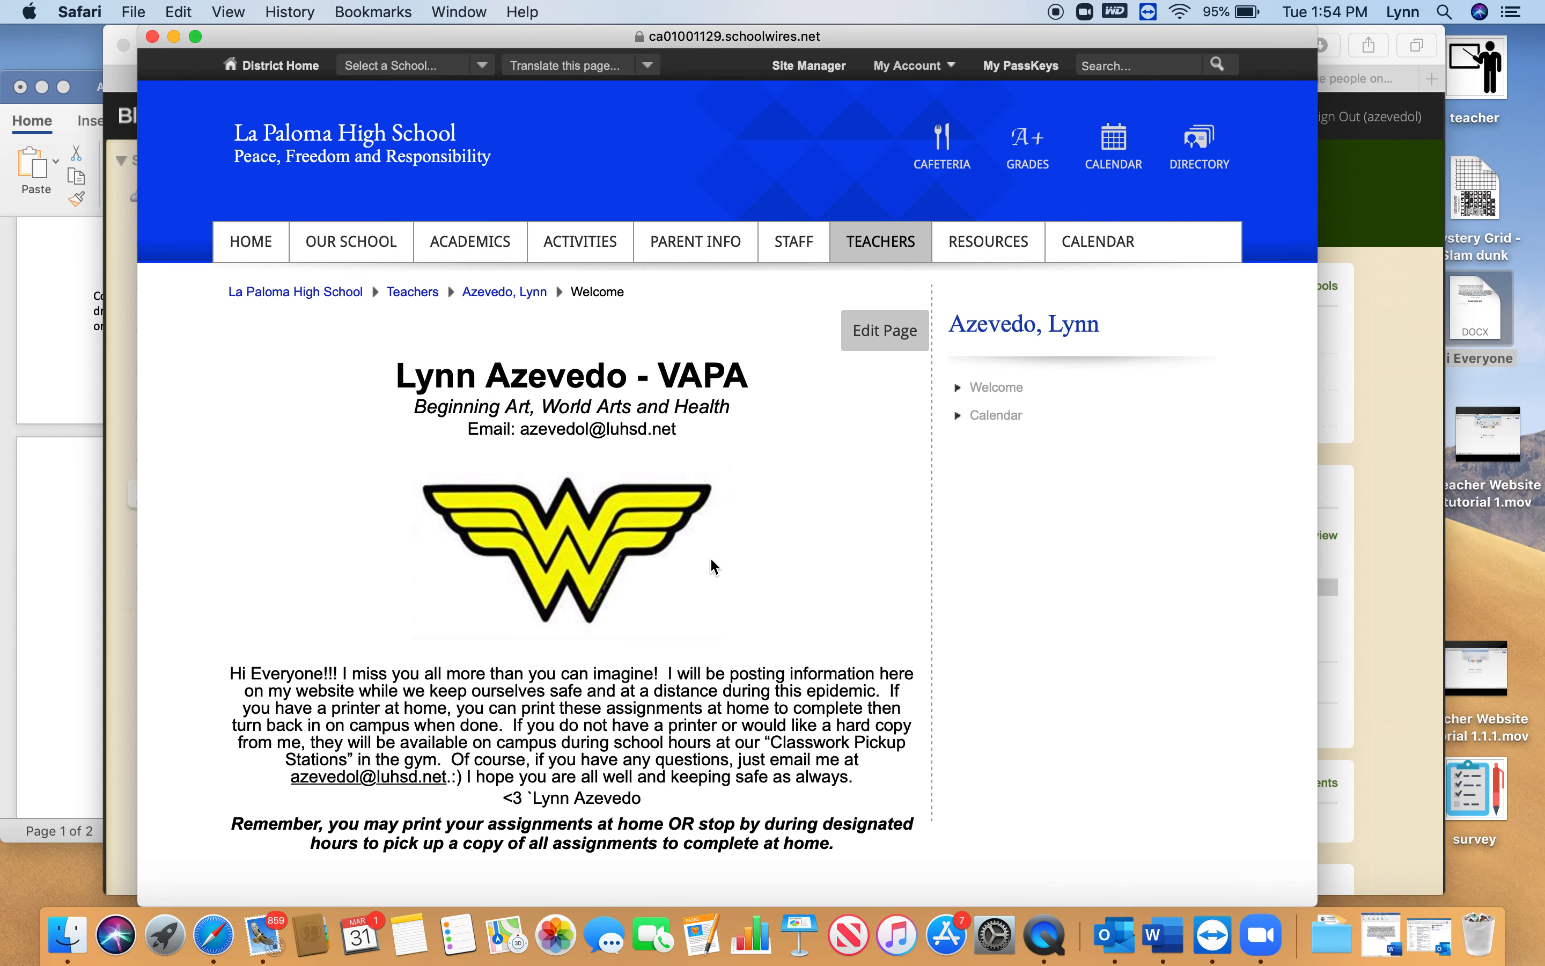
scroll(713, 562, "down", 5)
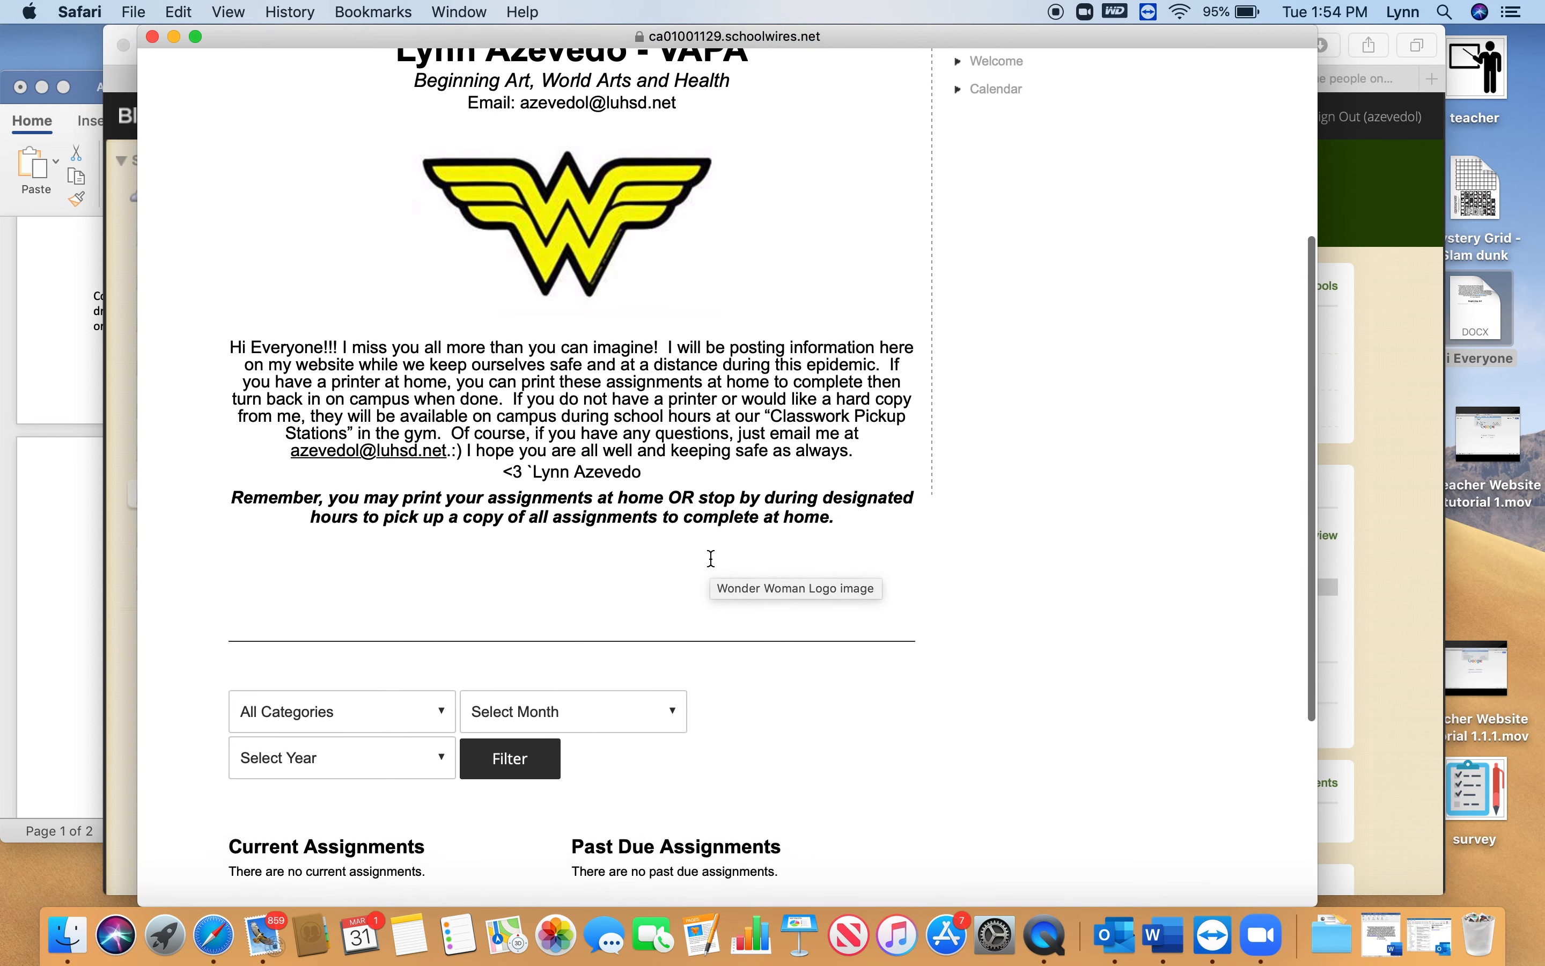
scroll(711, 558, "down", 3)
left_click(342, 522)
left_click(356, 632)
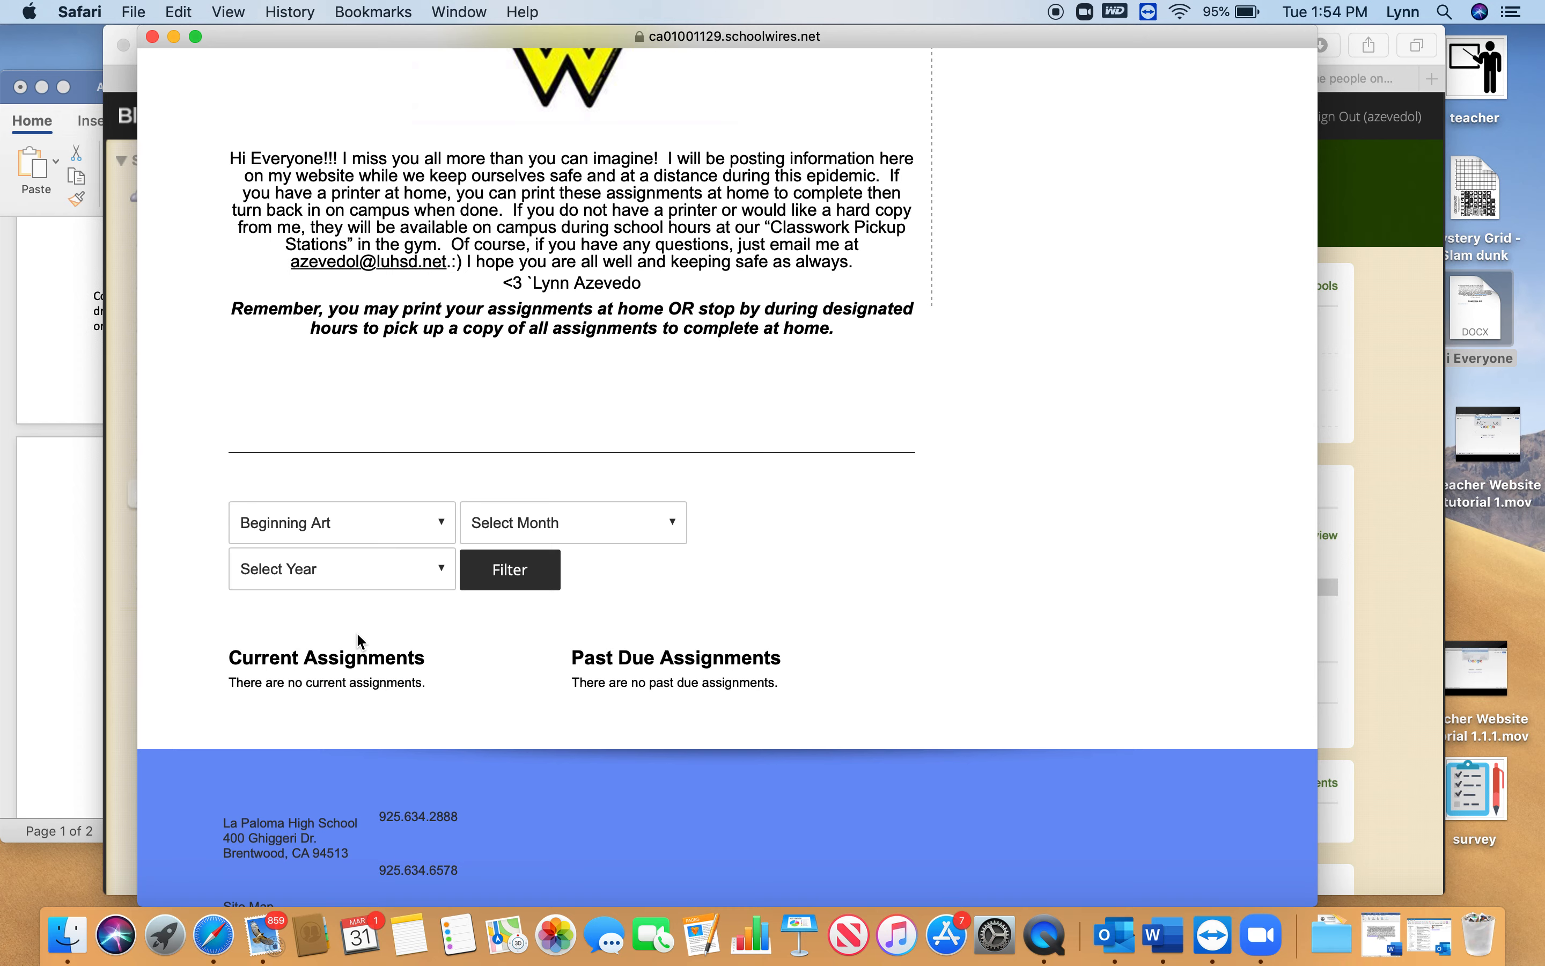
left_click(514, 571)
scroll(522, 583, "down", 10)
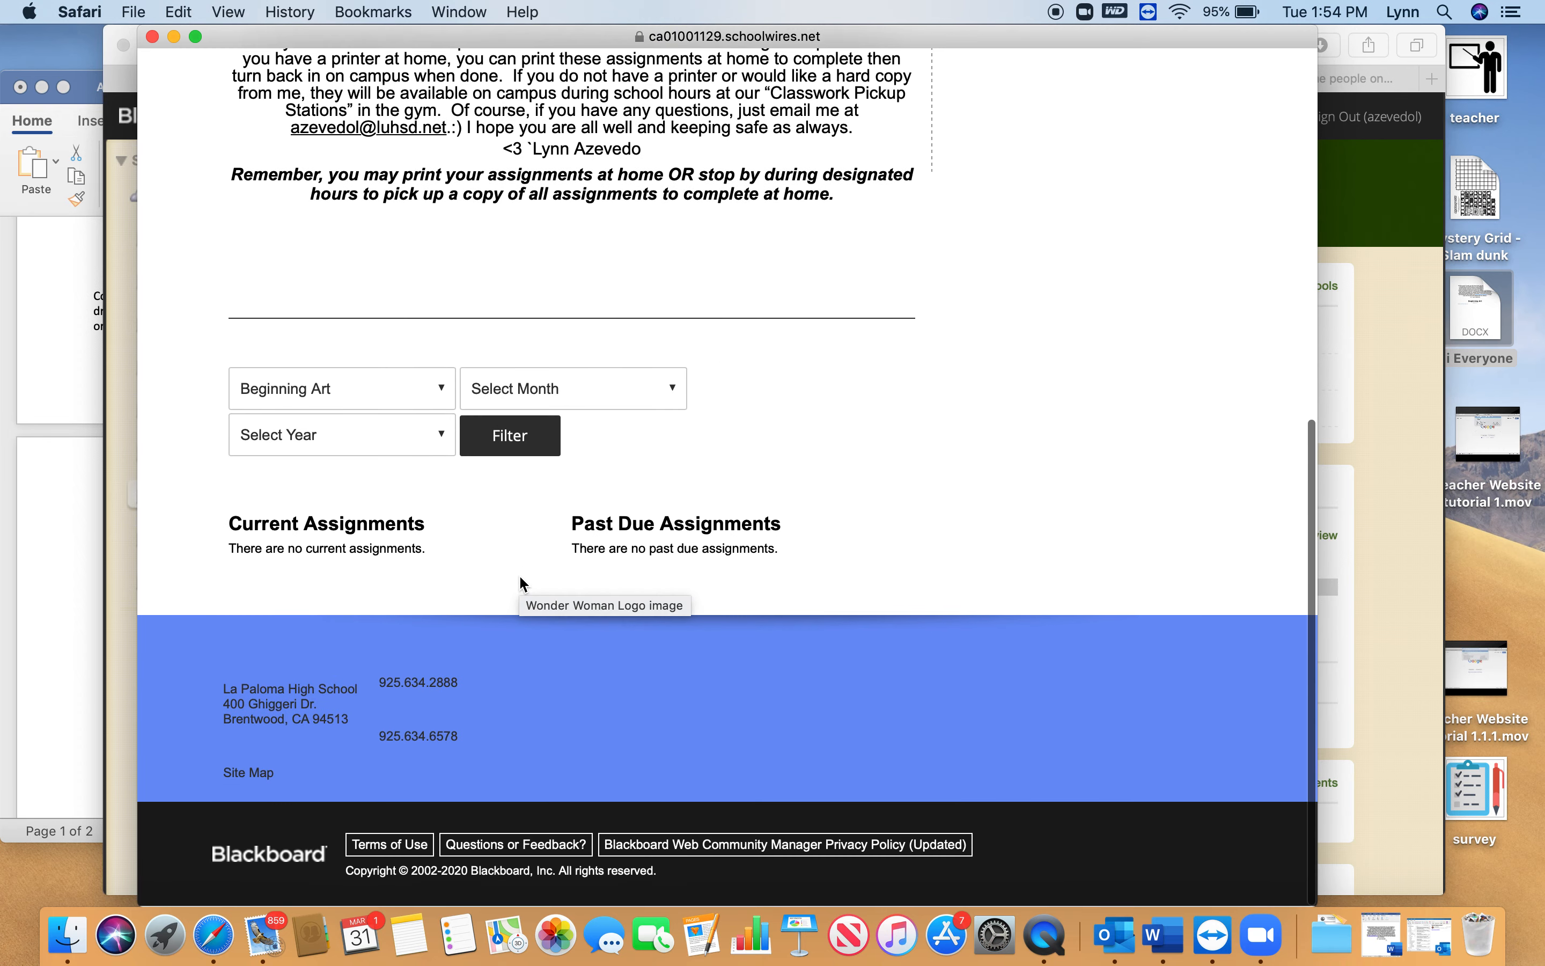
Narrow the Beginning Art assignment filter to the month April and the year 2020
left_click(675, 387)
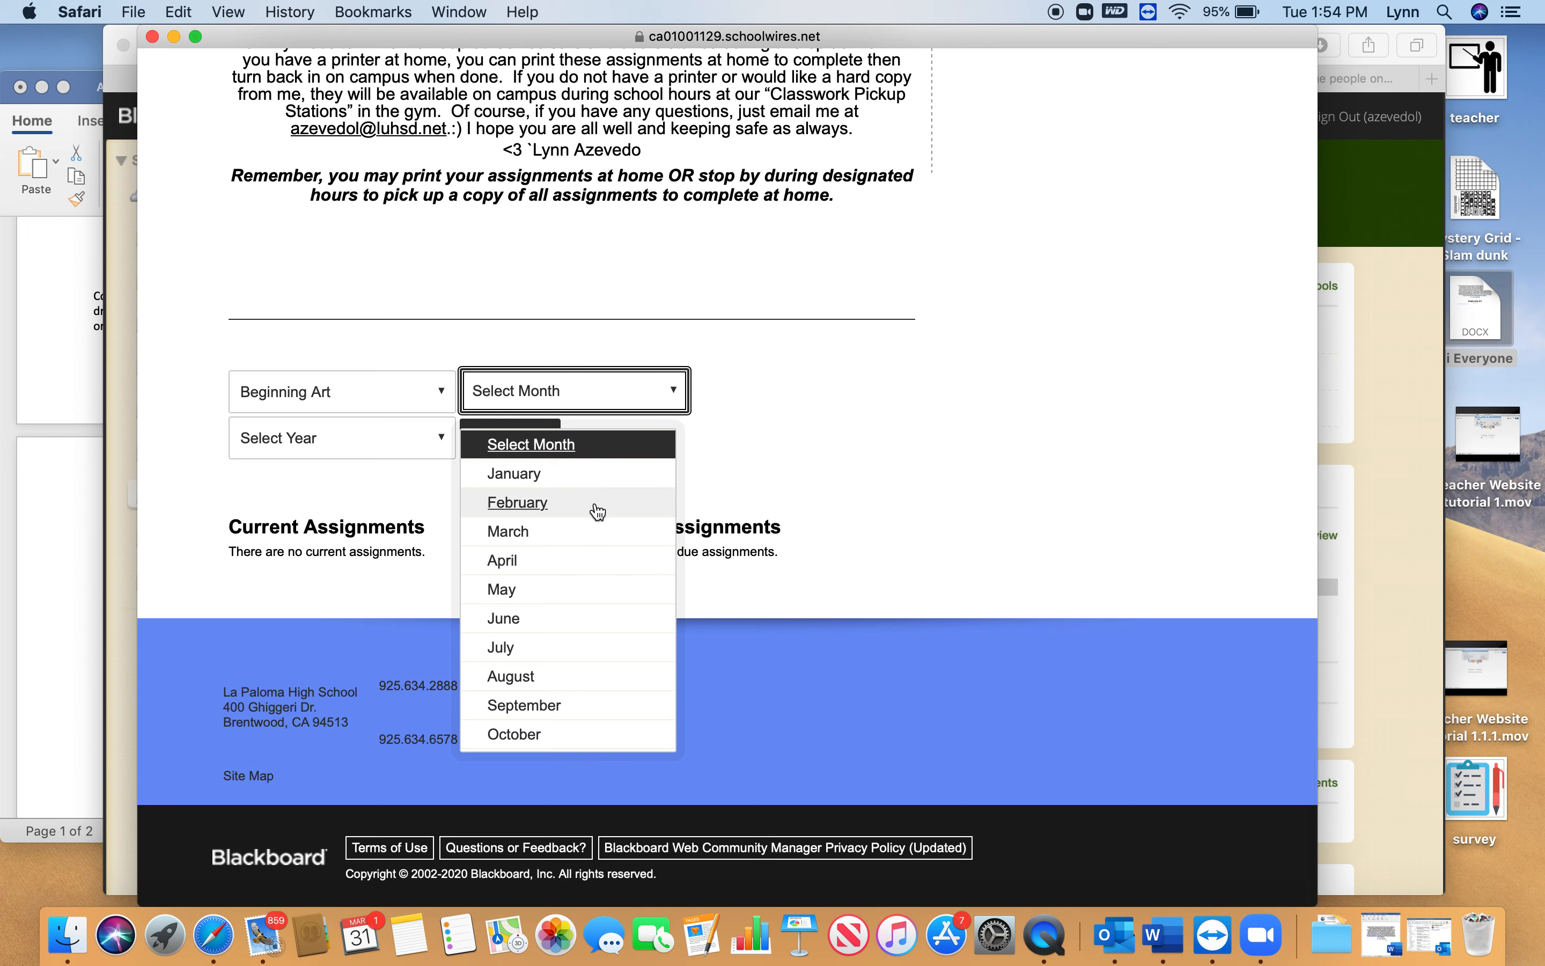
left_click(571, 568)
left_click(506, 436)
scroll(505, 440, "down", 10)
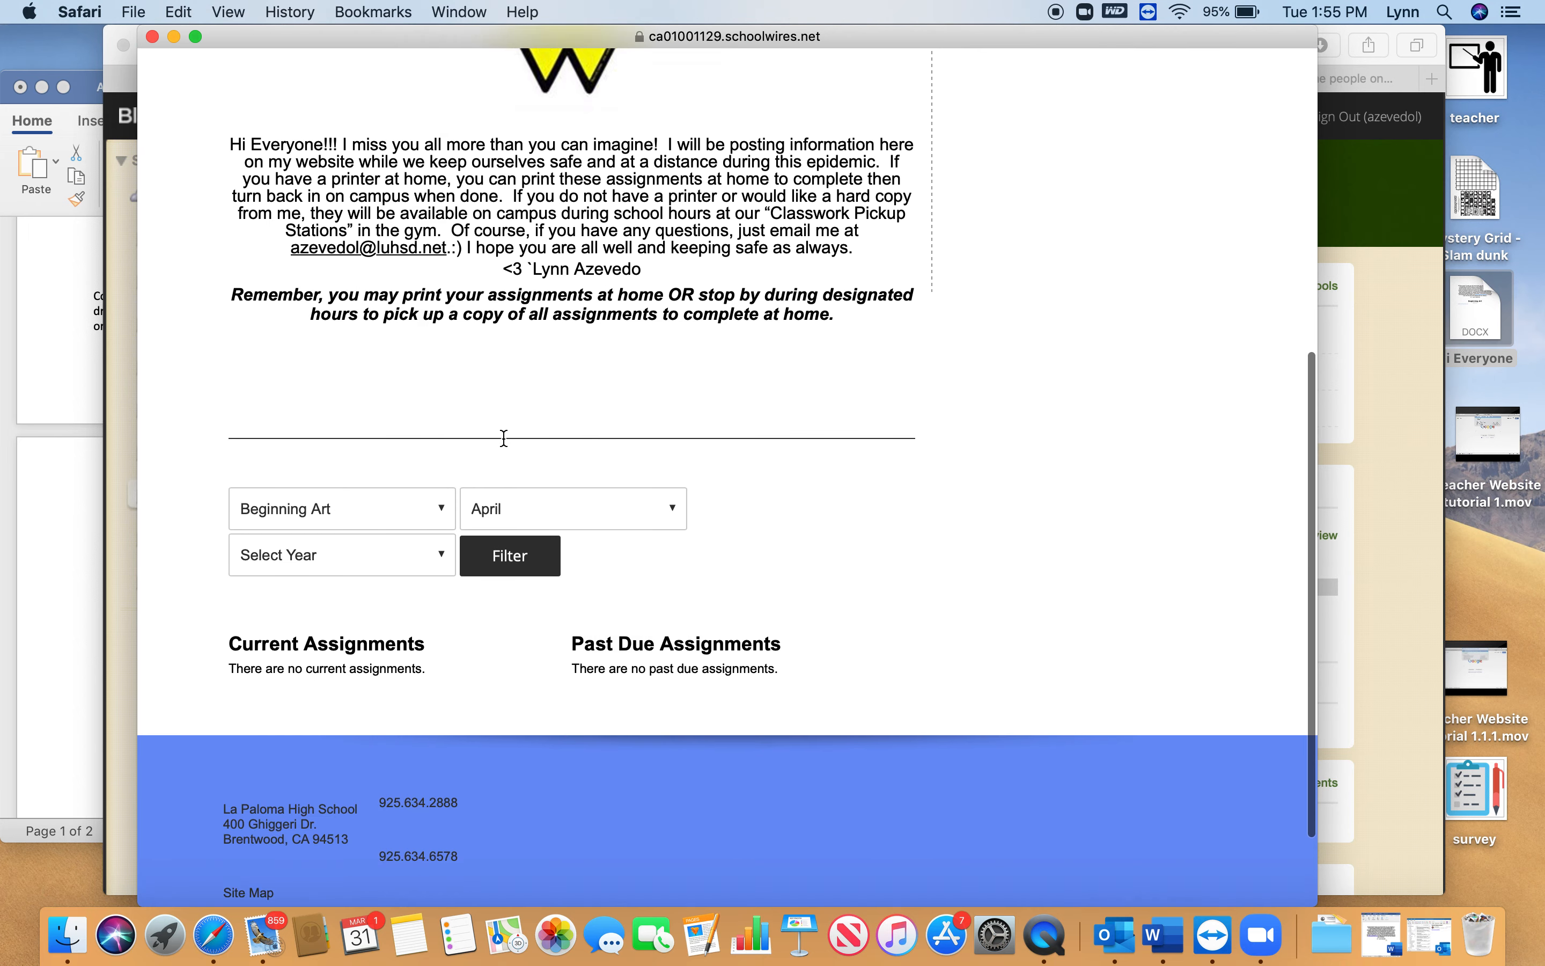
left_click(416, 437)
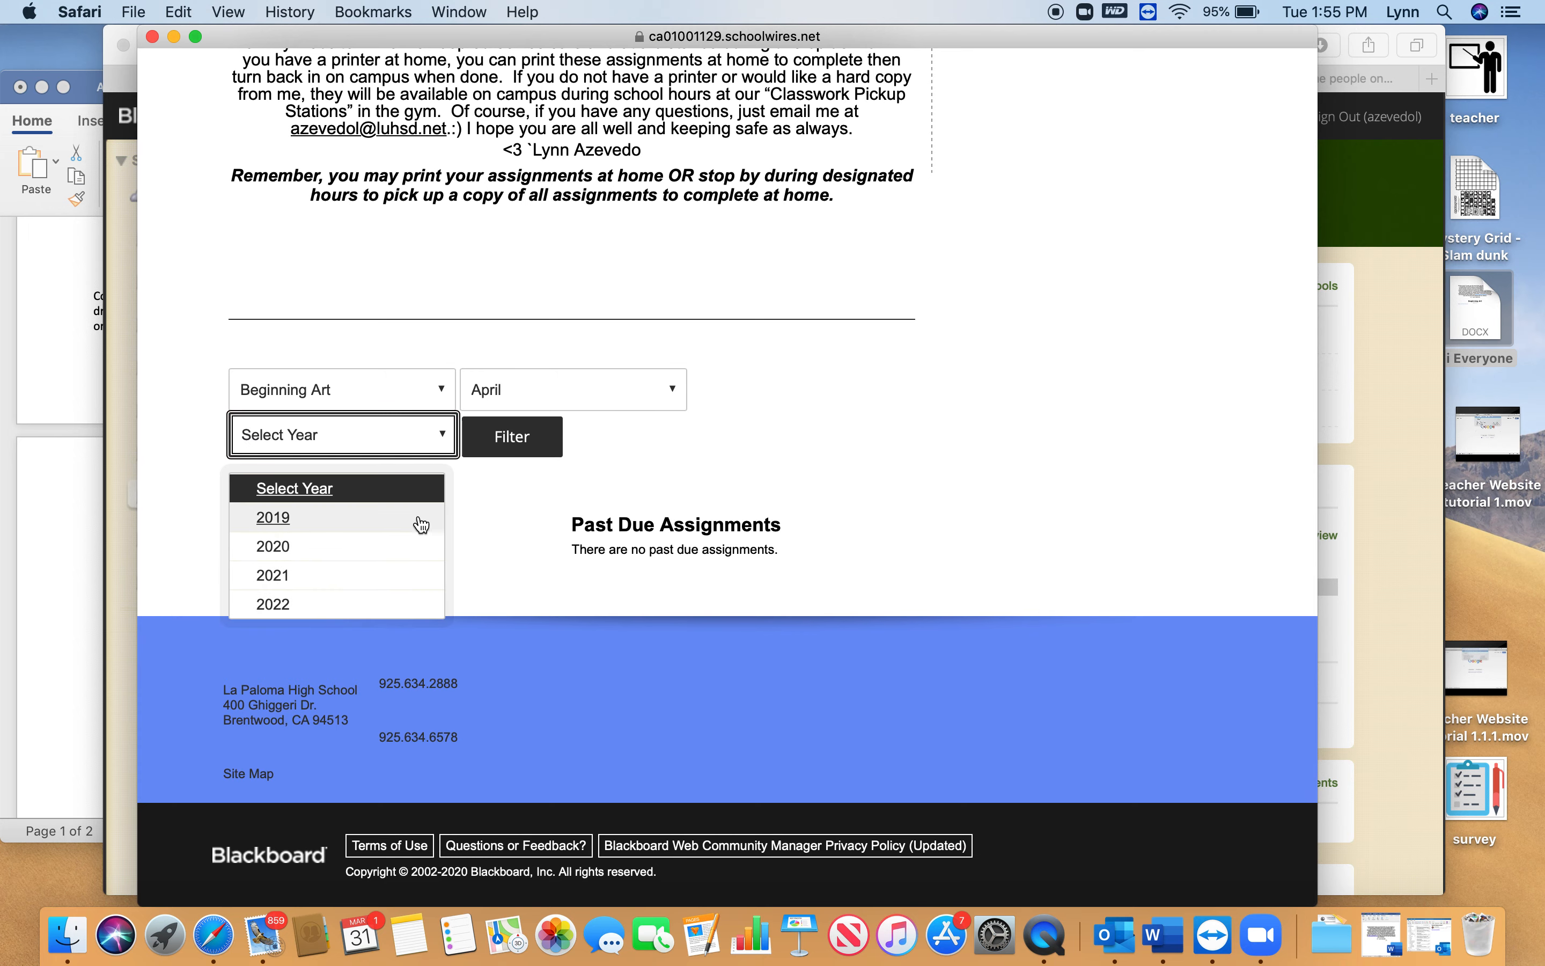
left_click(414, 555)
left_click(514, 439)
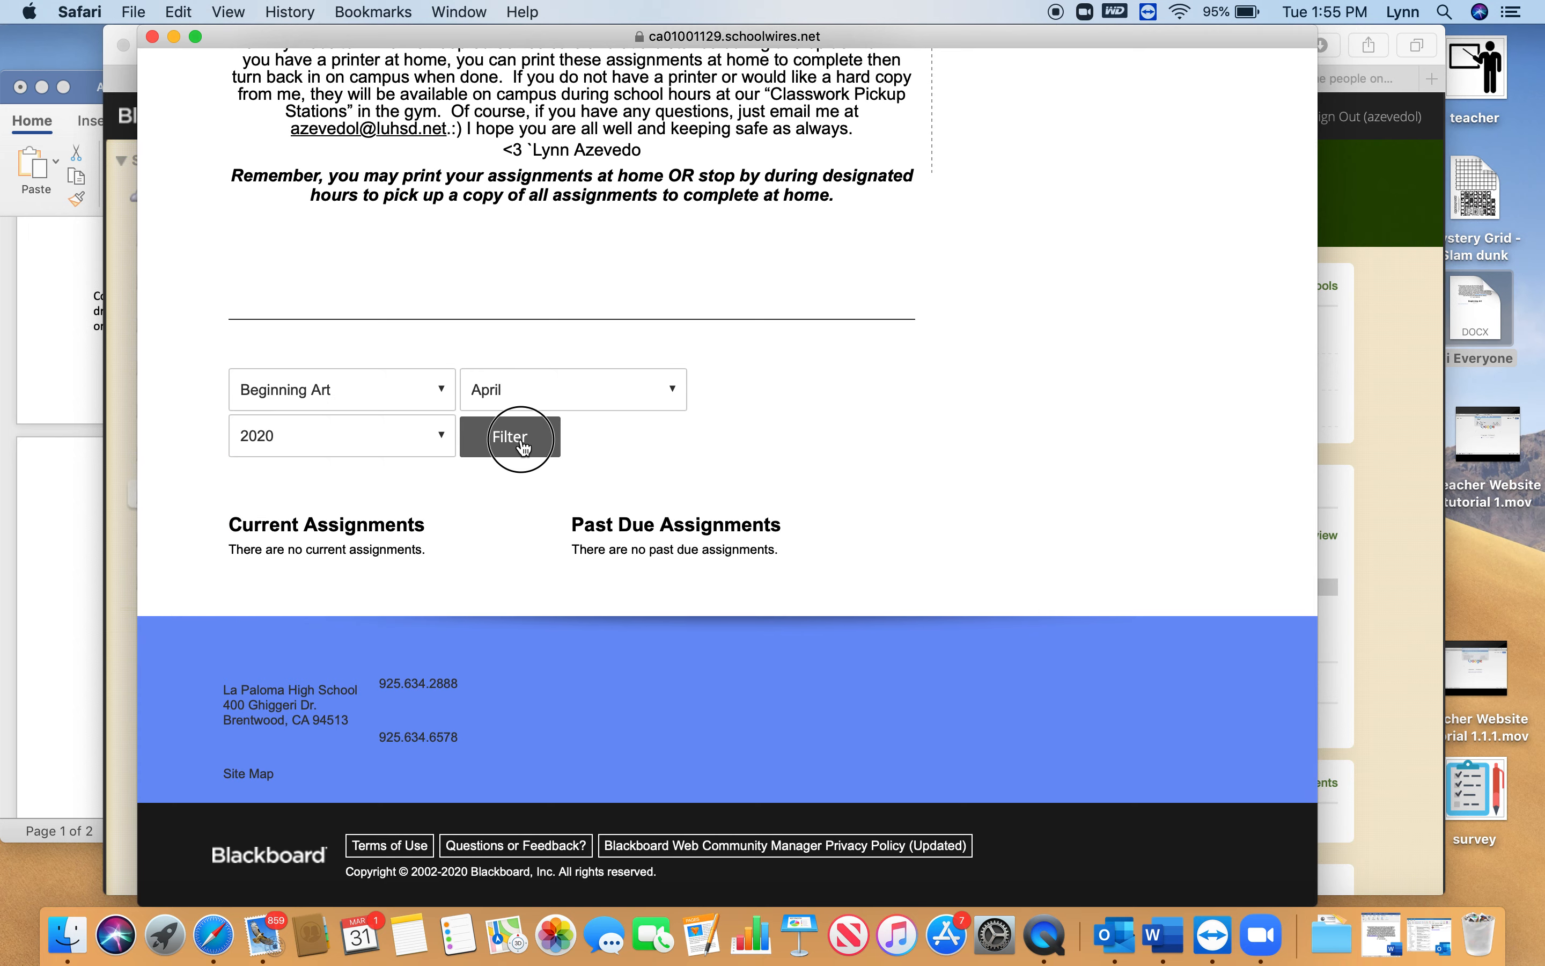
scroll(520, 437, "down", 10)
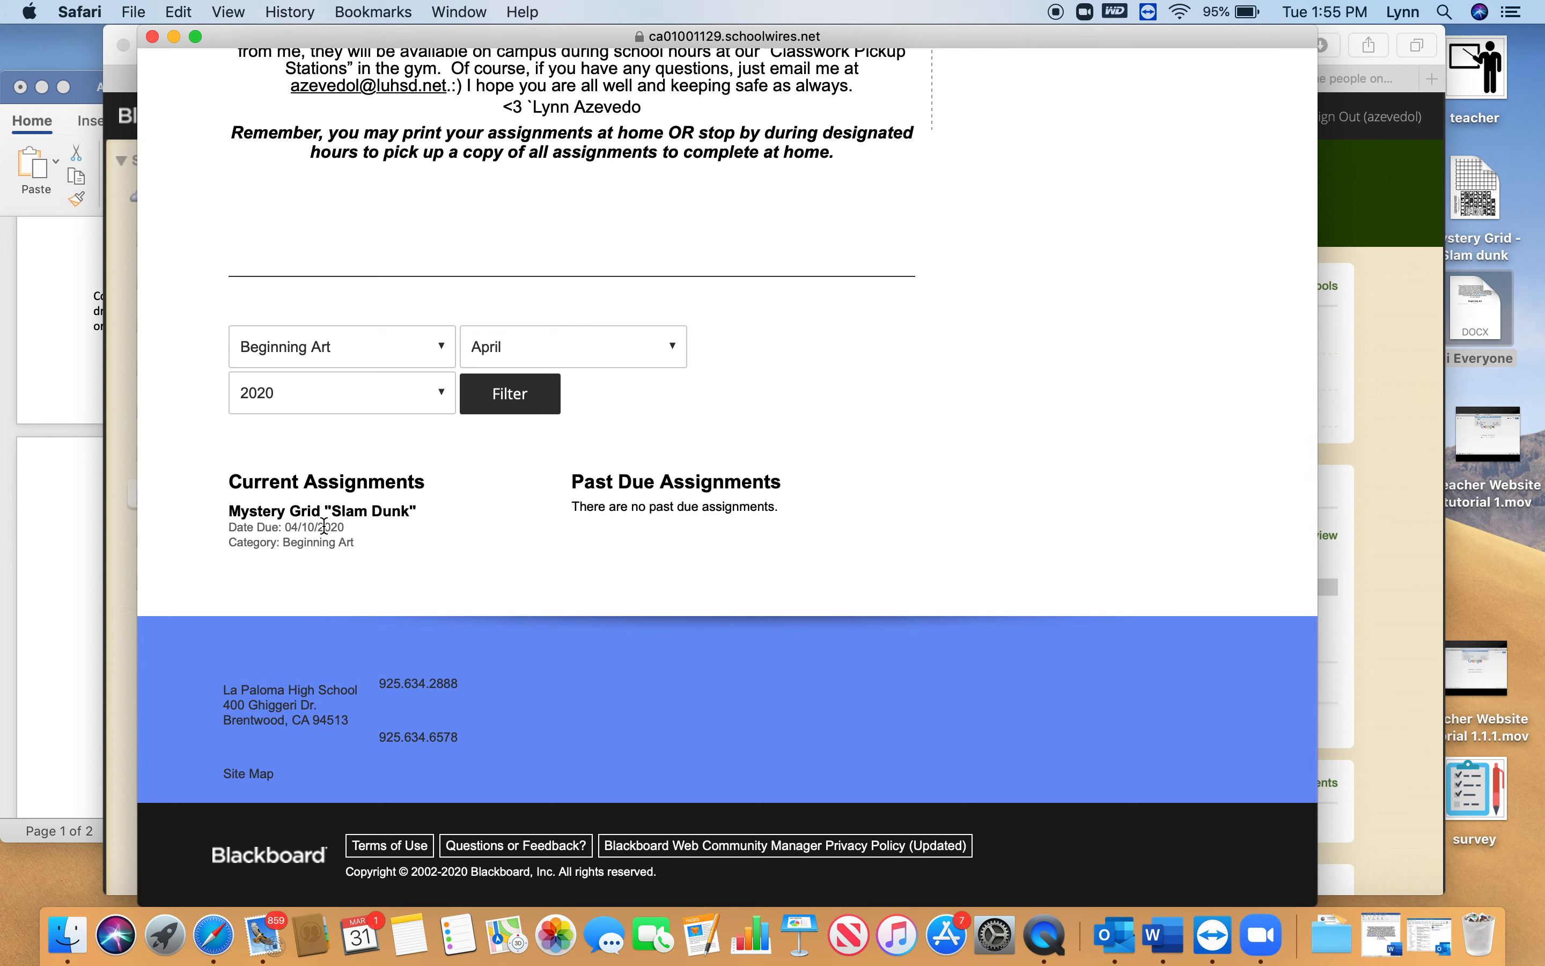
Check the Mystery Grid "Slam Dunk" assignment's details and its Print at Home file, and close the website window
left_click(315, 512)
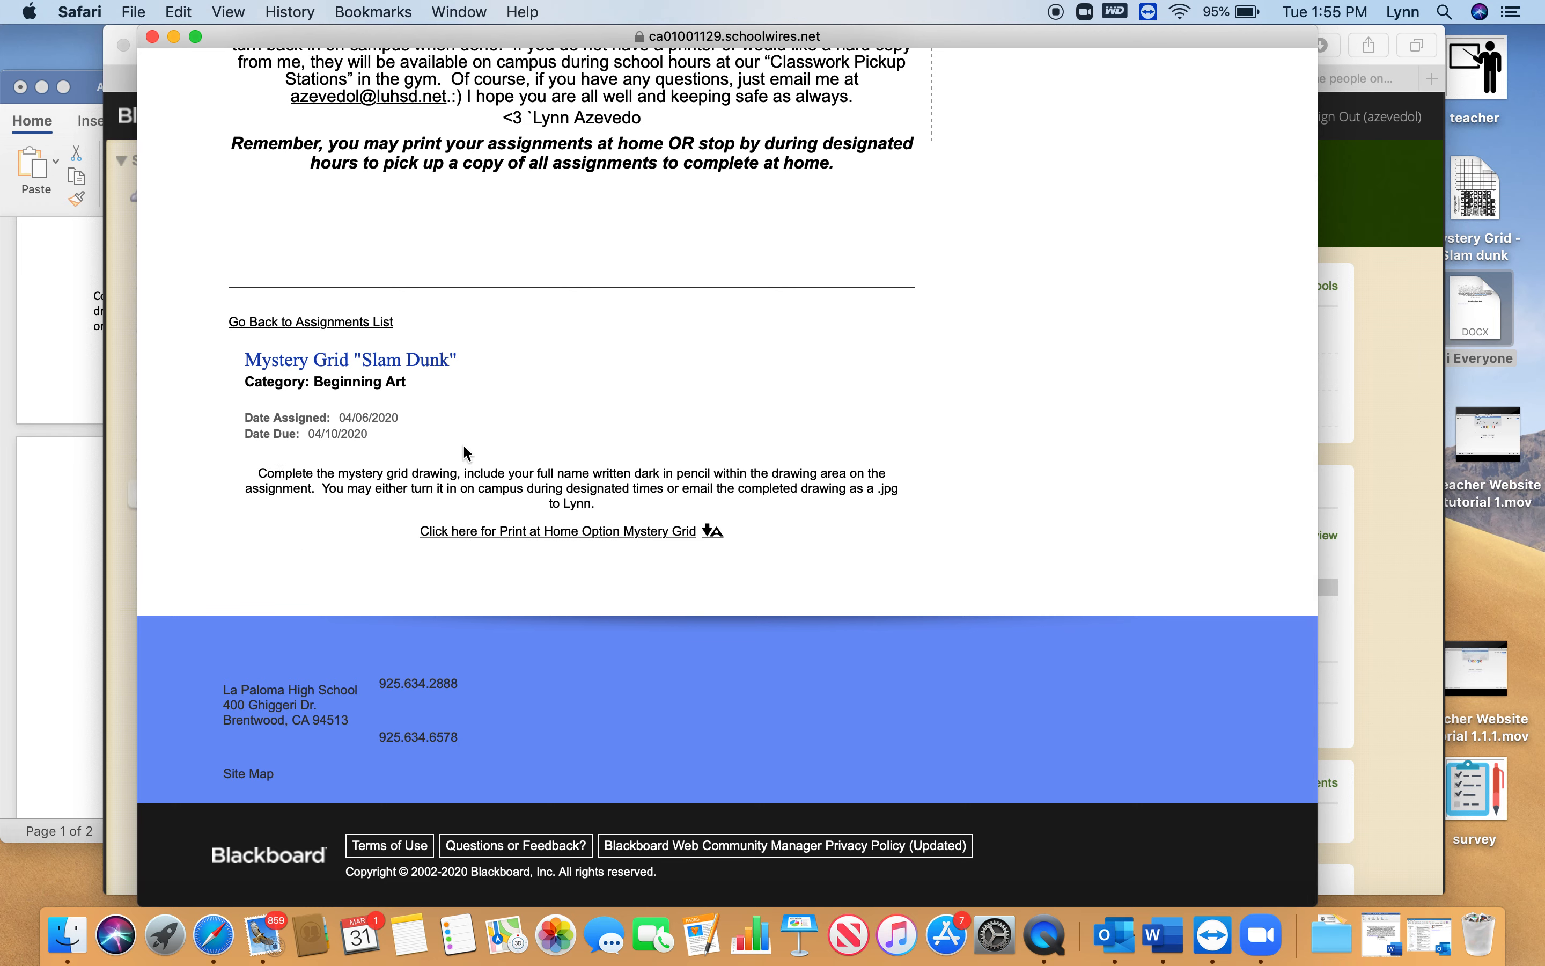
left_click(572, 532)
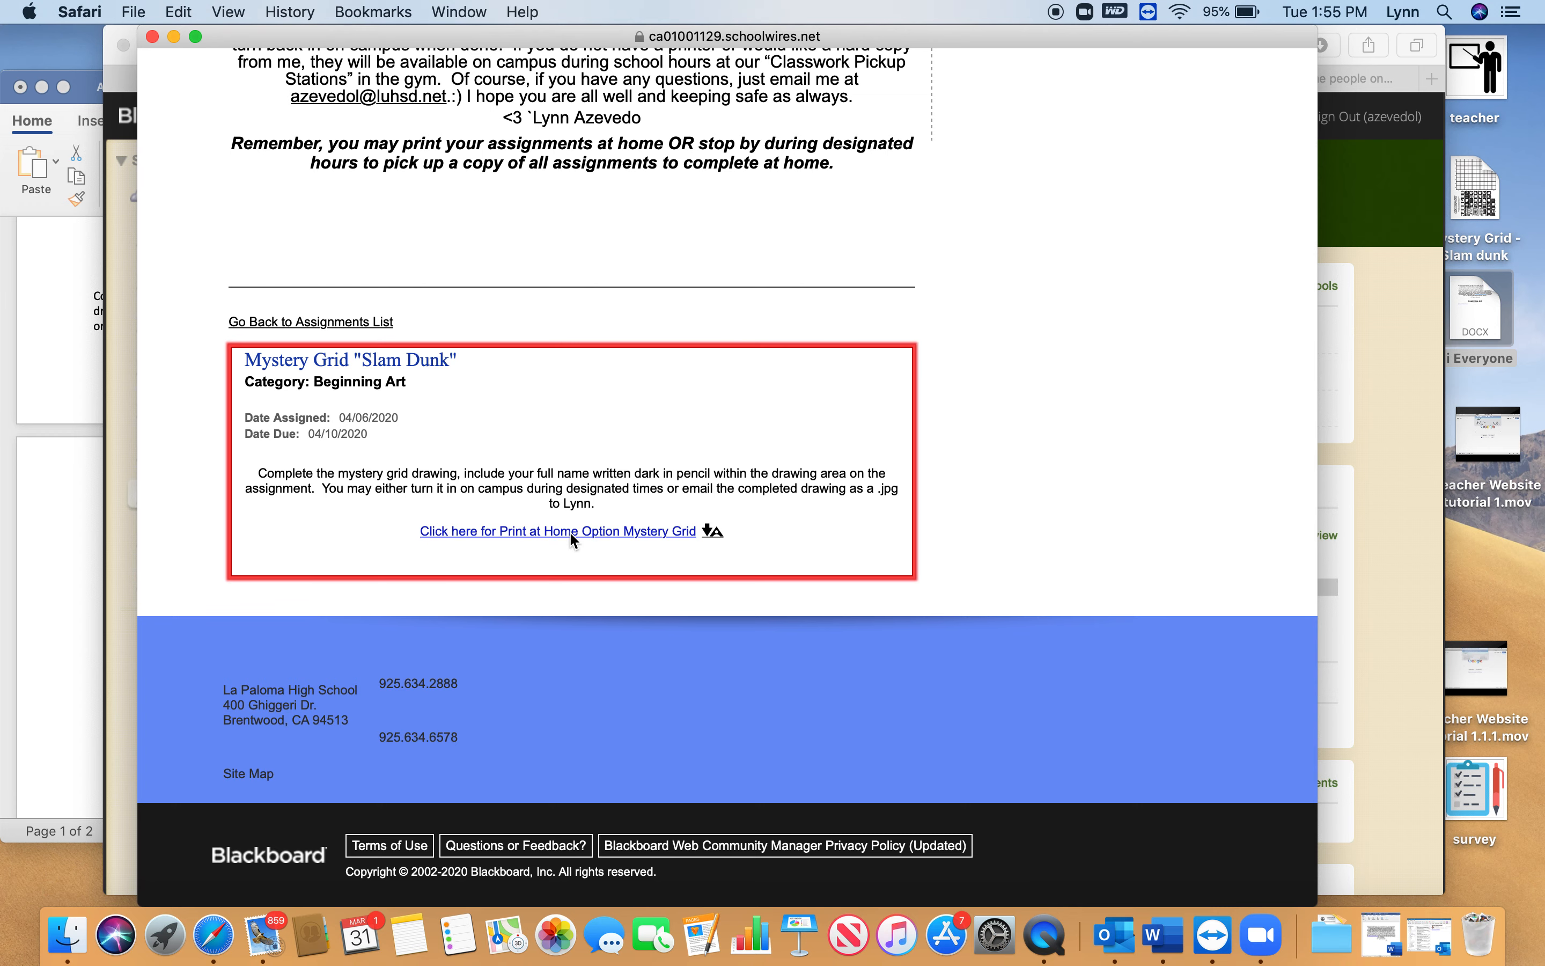
scroll(573, 610, "down", 10)
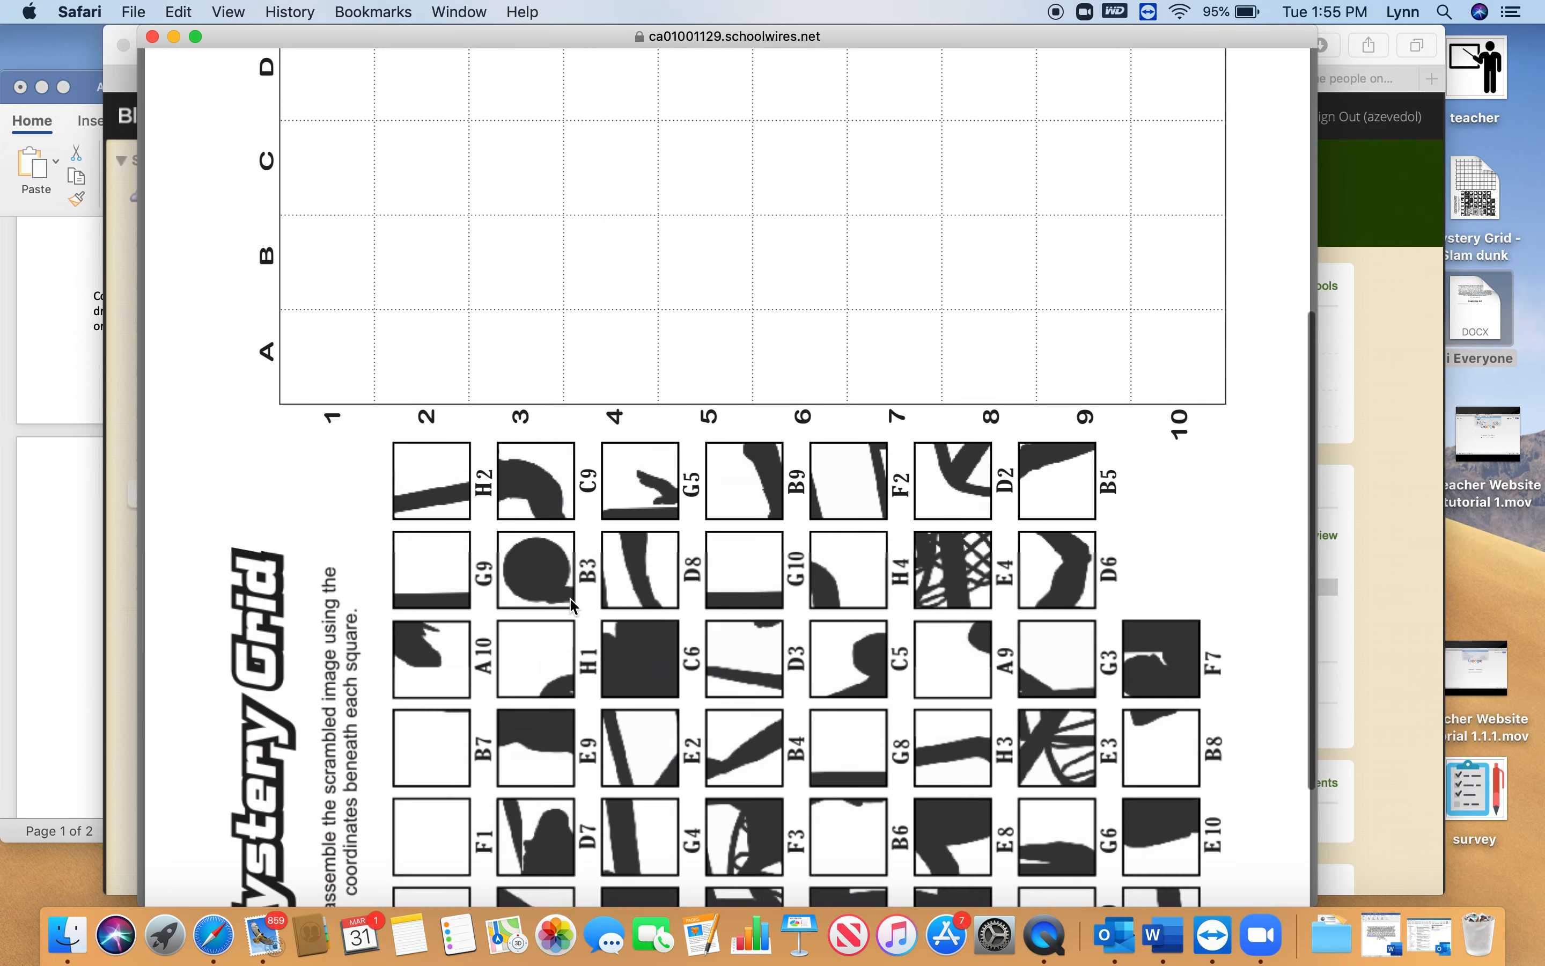
scroll(573, 618, "up", 10)
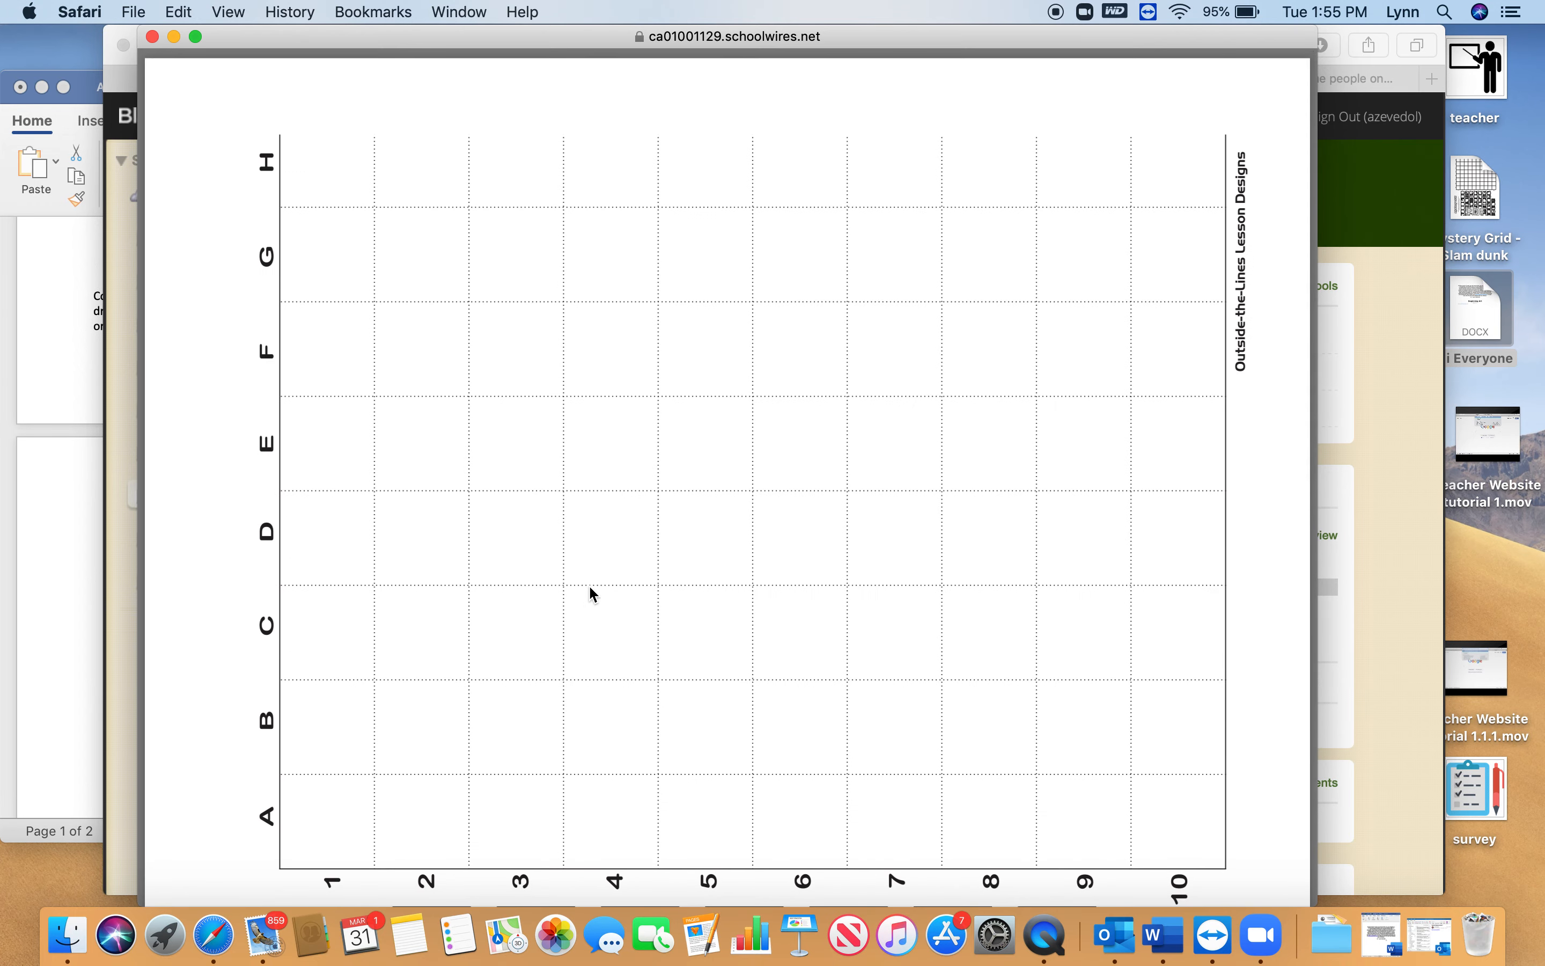
left_click(153, 37)
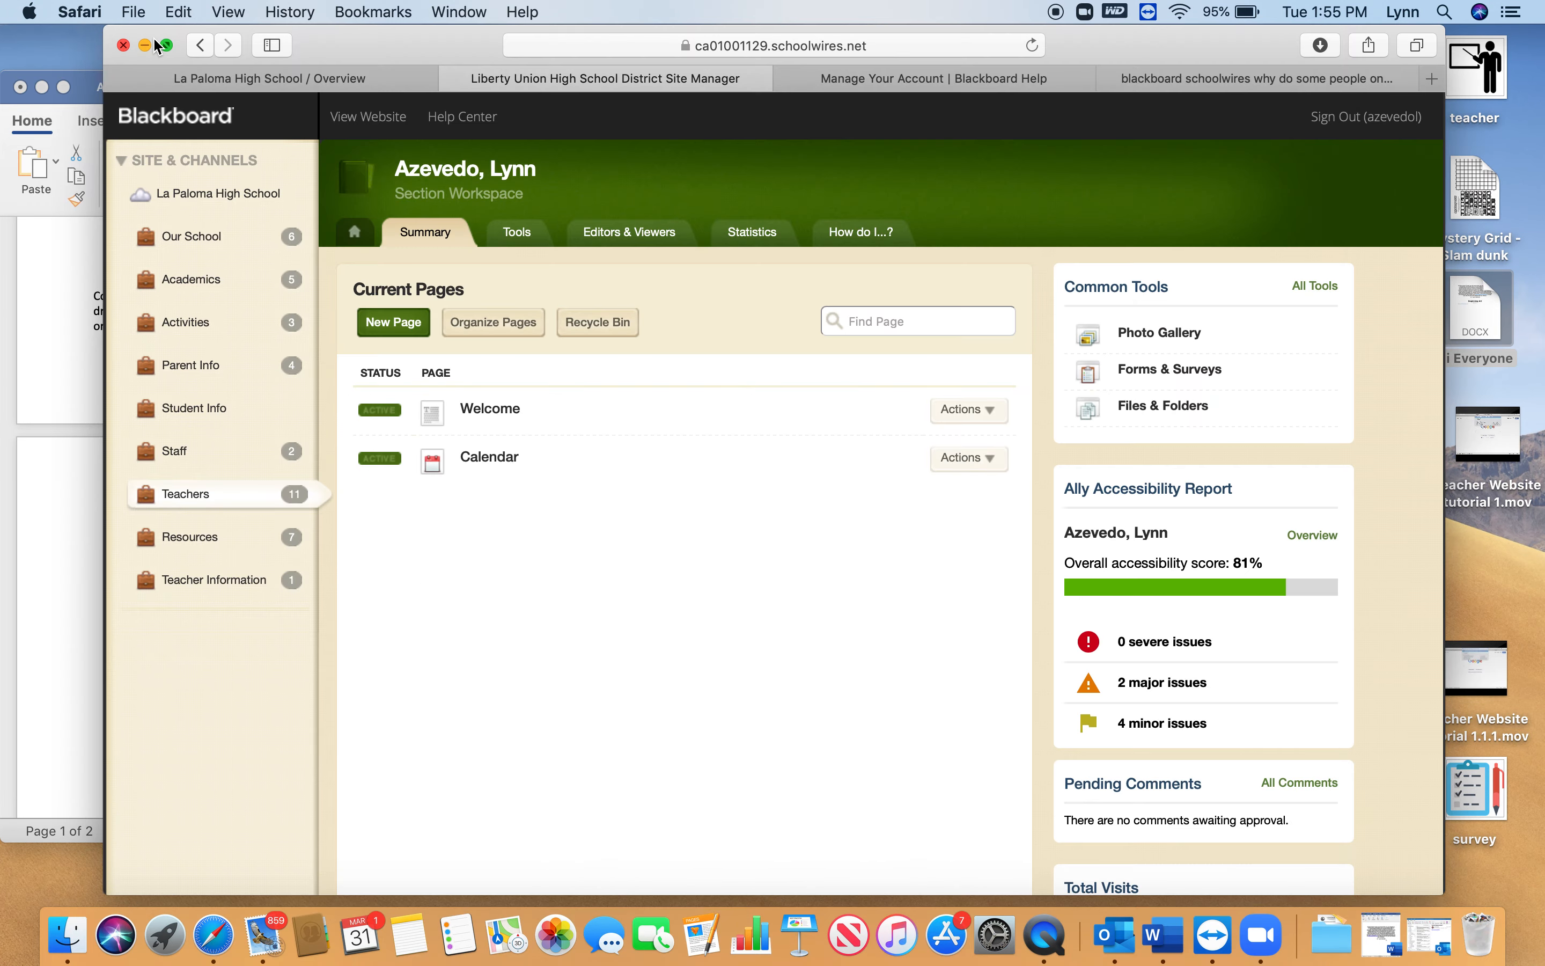